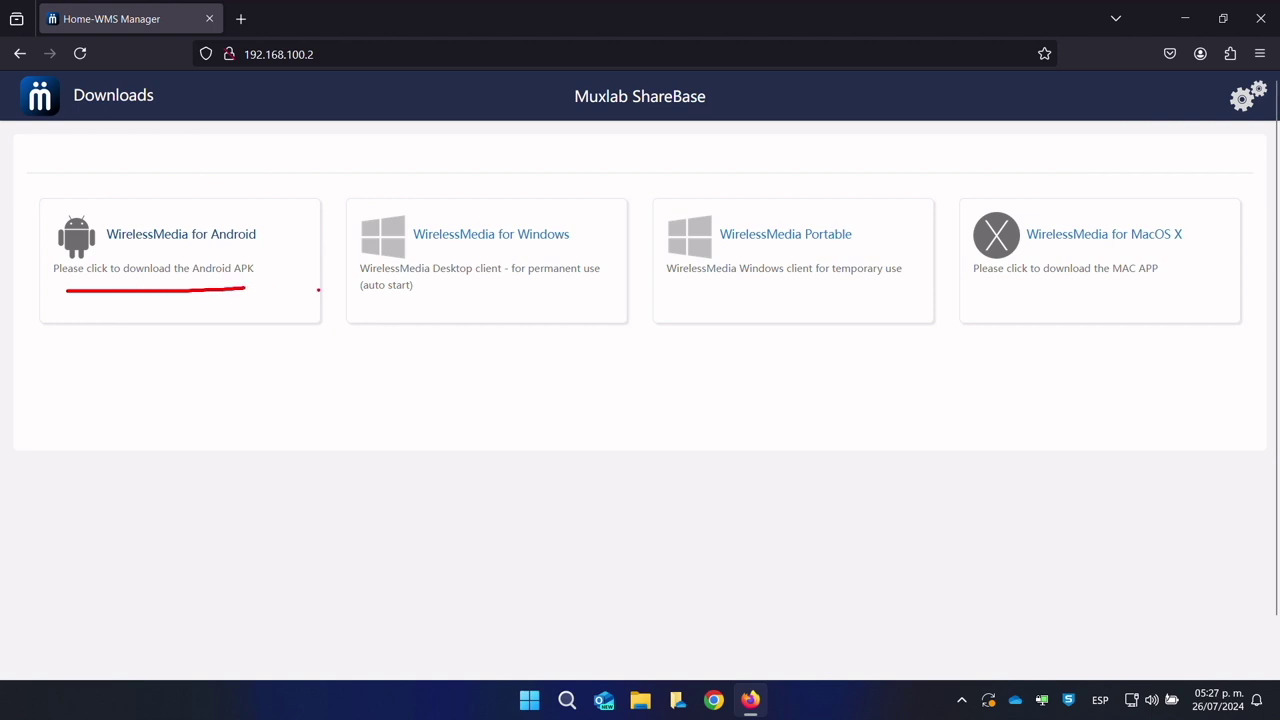
# Step: Underline the Windows, Portable and MacOS X client descriptions, then clear the marks
pyautogui.moveTo(365, 299); pyautogui.dragTo(581, 288)
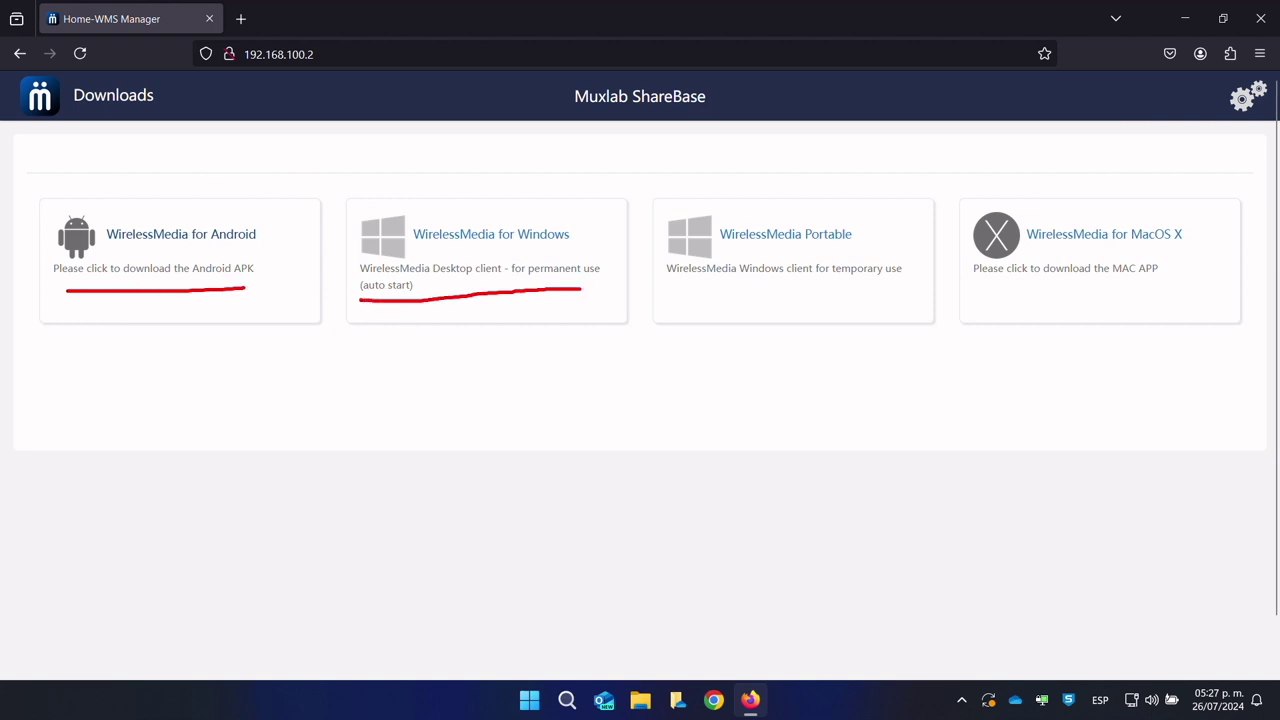
pyautogui.moveTo(688, 292); pyautogui.dragTo(844, 287)
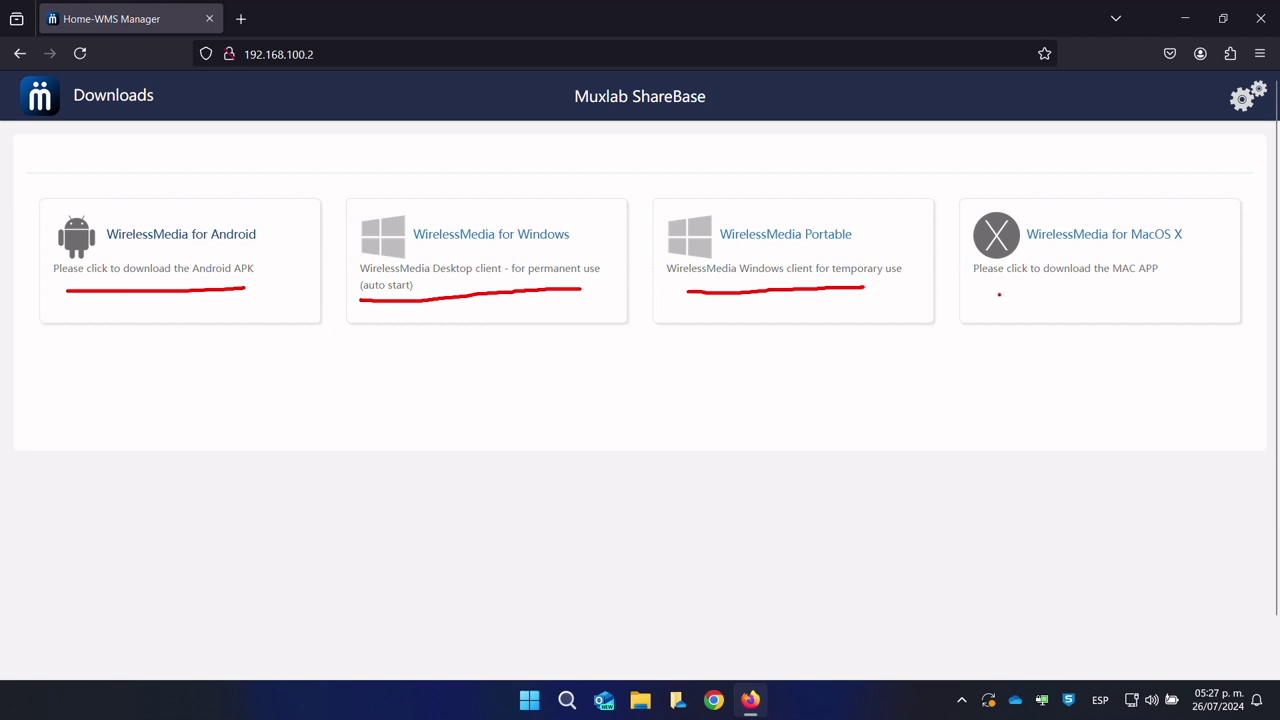
pyautogui.moveTo(976, 292); pyautogui.dragTo(1181, 291)
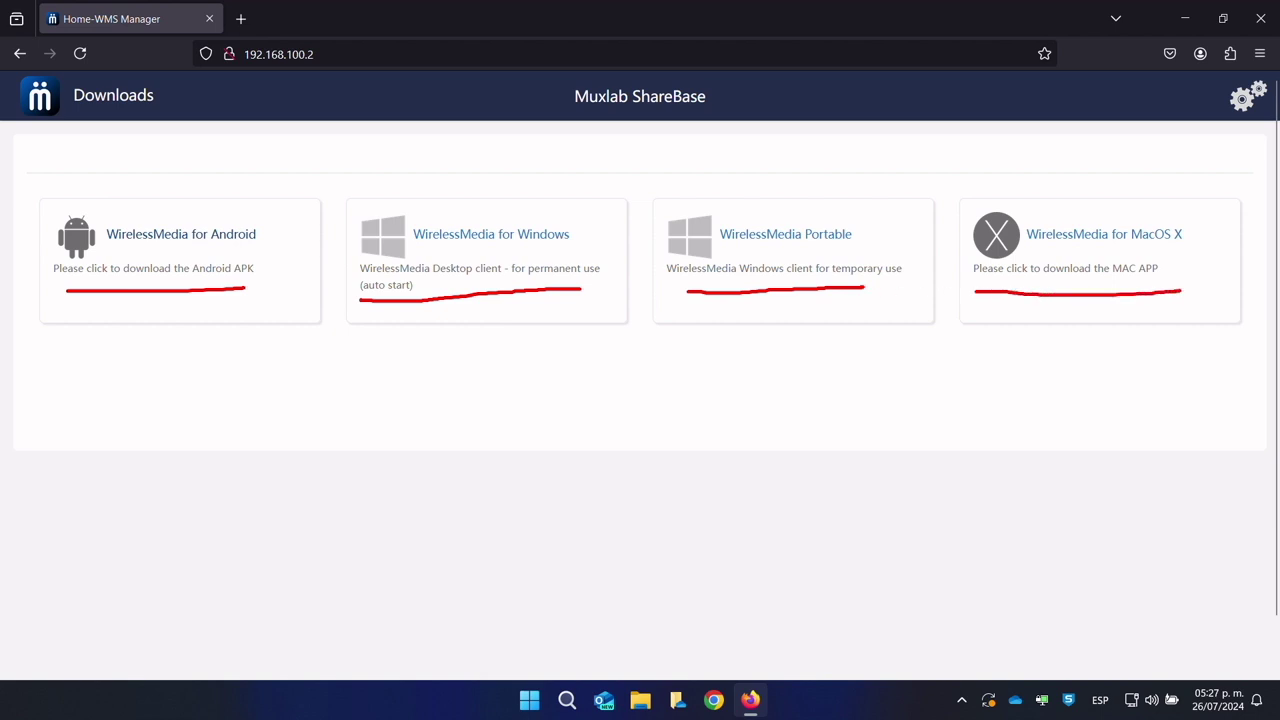
pyautogui.press('Escape')
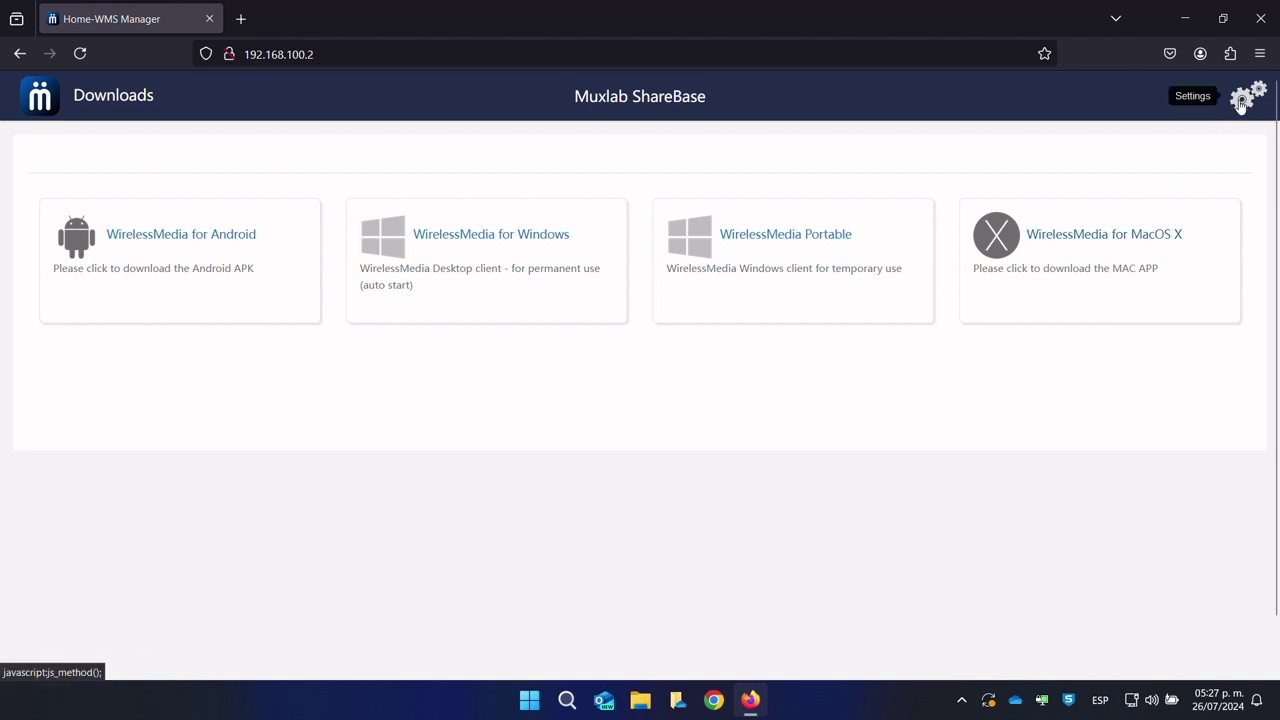
# Step: Sign in to the device settings with the admin password, declining to save it in Firefox
pyautogui.click(1241, 100)
pyautogui.click(590, 345)
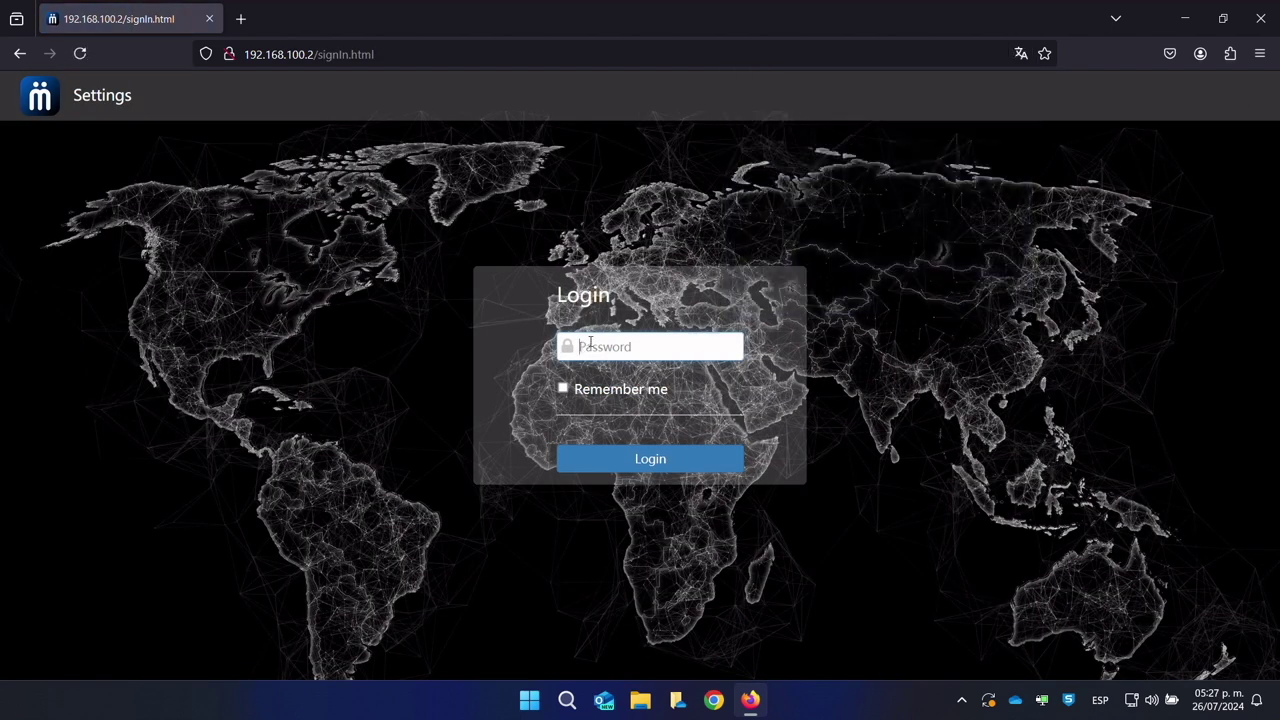
pyautogui.write('ad')
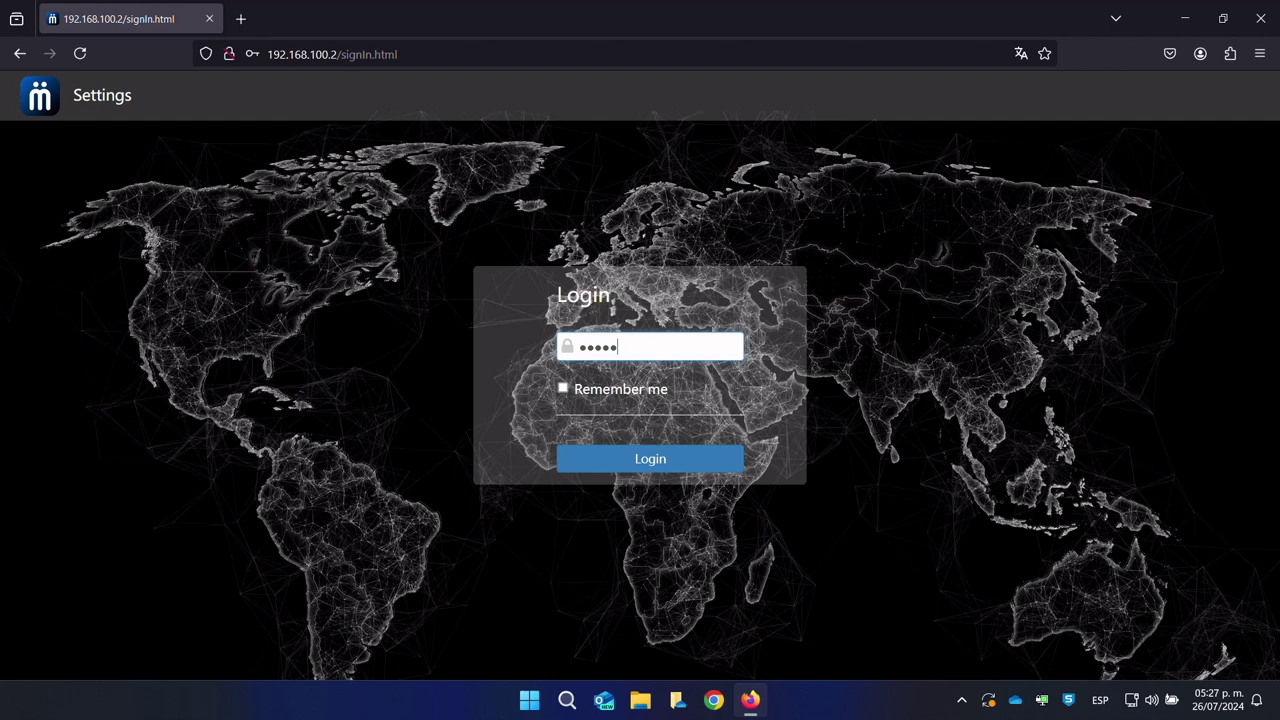
pyautogui.write('min')
pyautogui.click(649, 463)
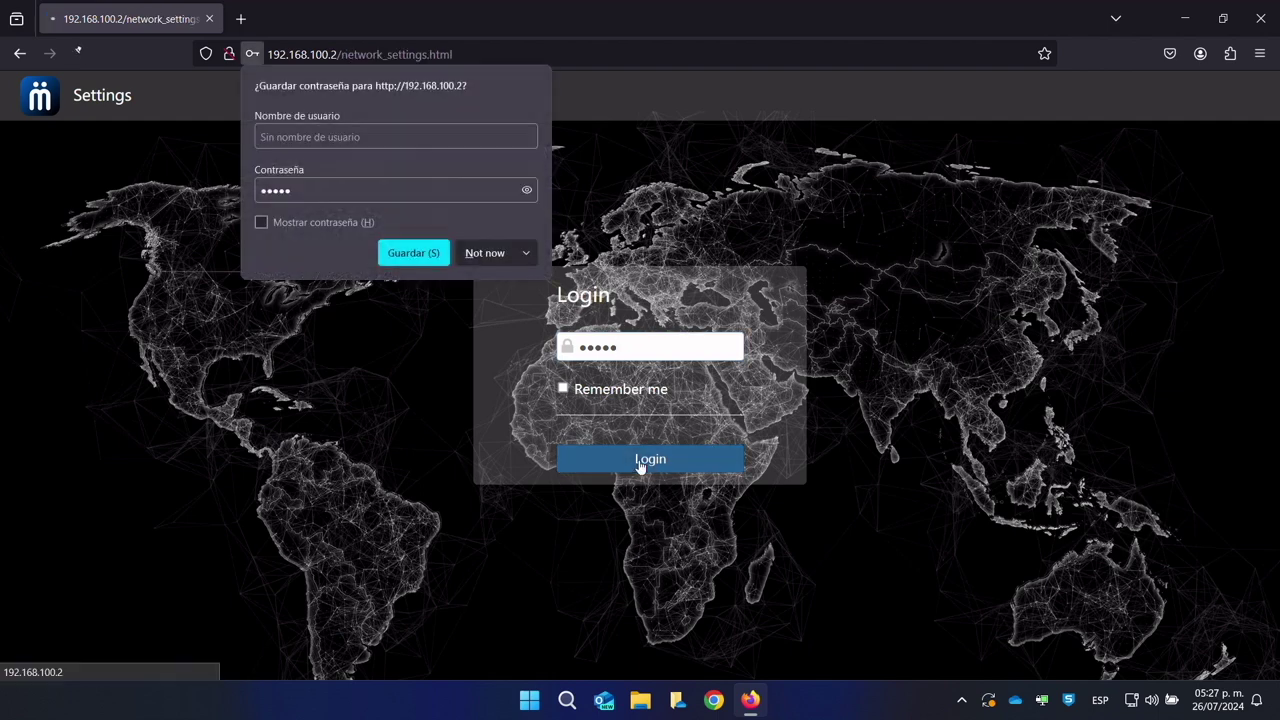
pyautogui.click(481, 262)
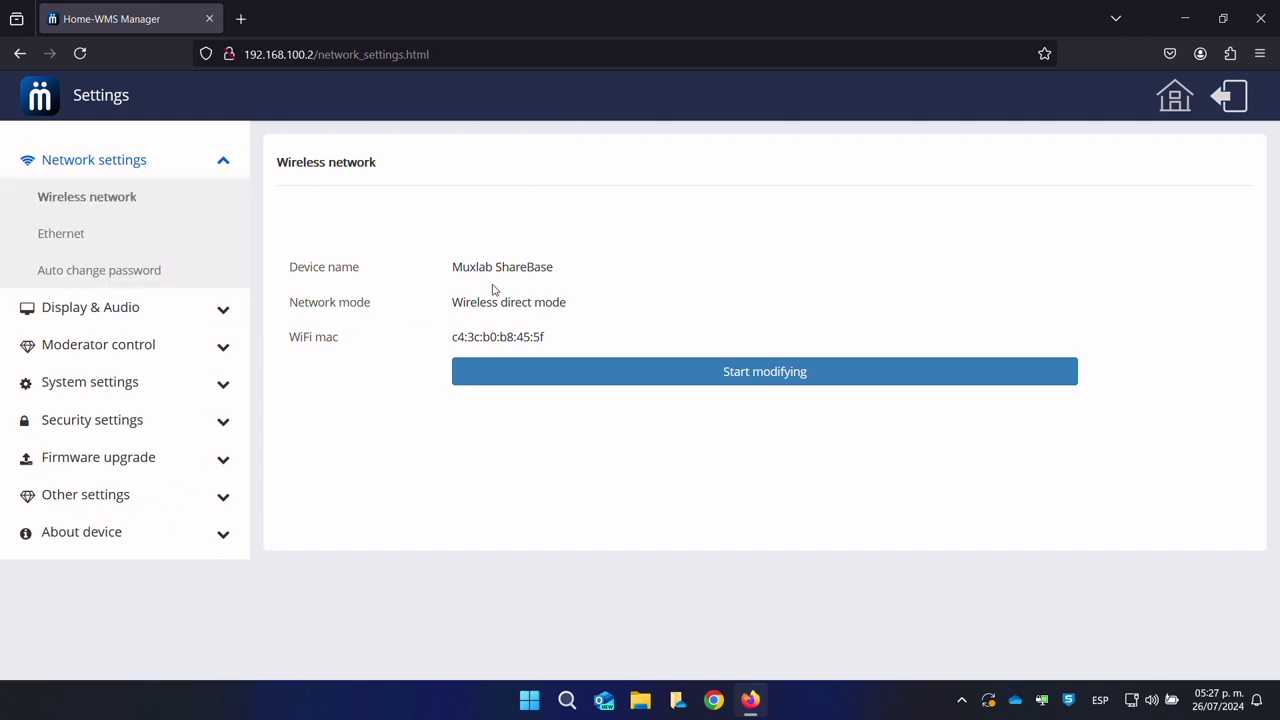
# Step: Mark the device name, network mode and WiFi MAC, then begin editing, keeping the name Muxlab ShareBase
pyautogui.moveTo(464, 279); pyautogui.dragTo(530, 272)
pyautogui.moveTo(471, 314); pyautogui.dragTo(545, 312)
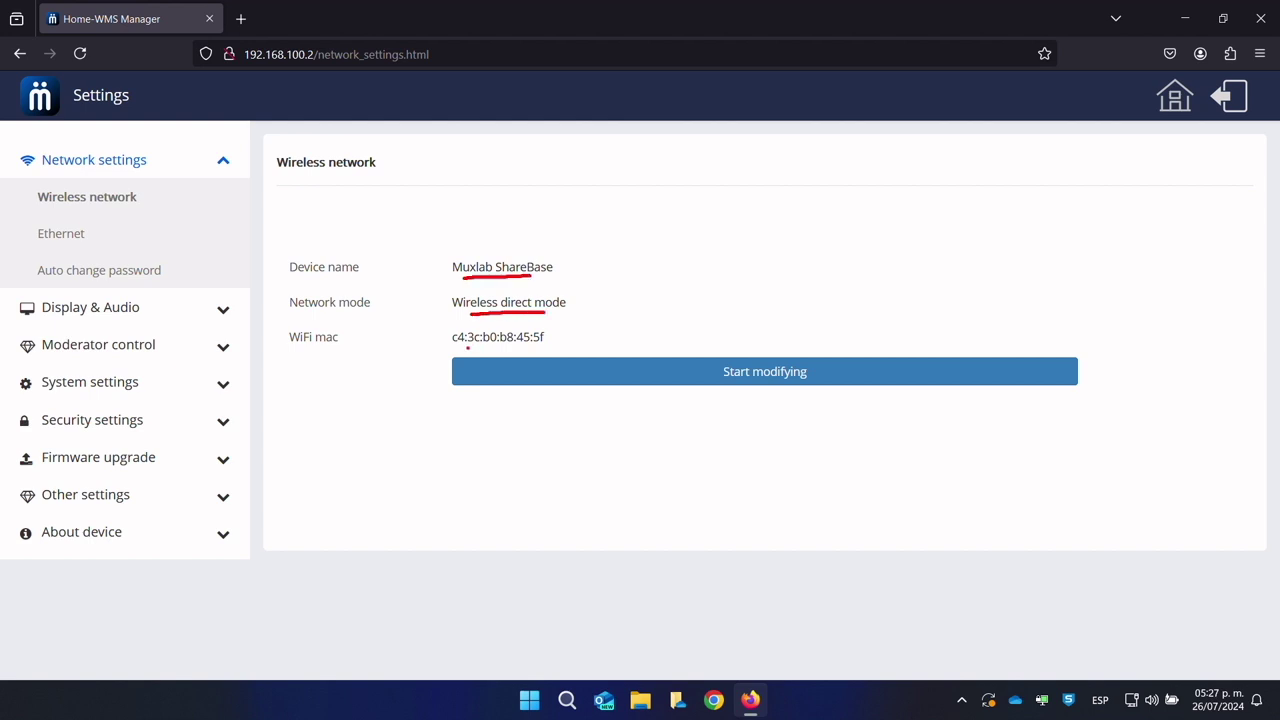
pyautogui.moveTo(452, 344); pyautogui.dragTo(544, 342)
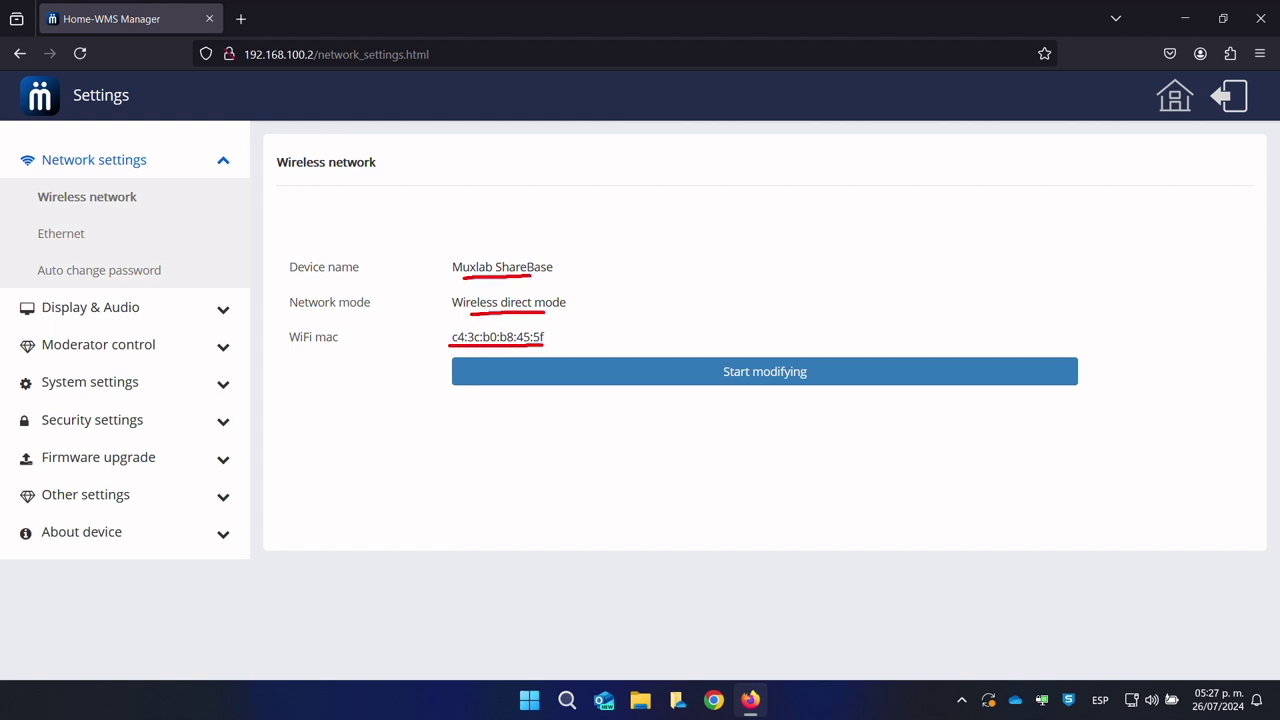
pyautogui.click(617, 369)
pyautogui.moveTo(577, 273); pyautogui.dragTo(468, 276)
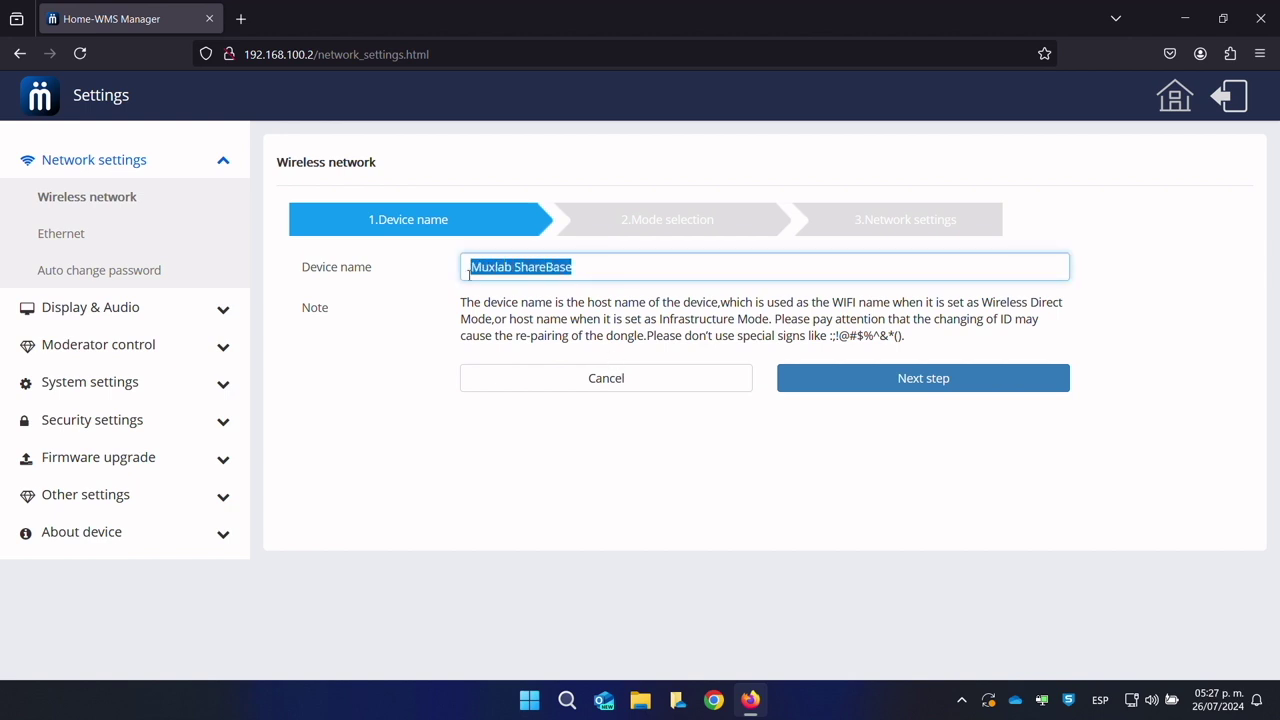
pyautogui.moveTo(589, 267); pyautogui.dragTo(505, 271)
pyautogui.click(609, 273)
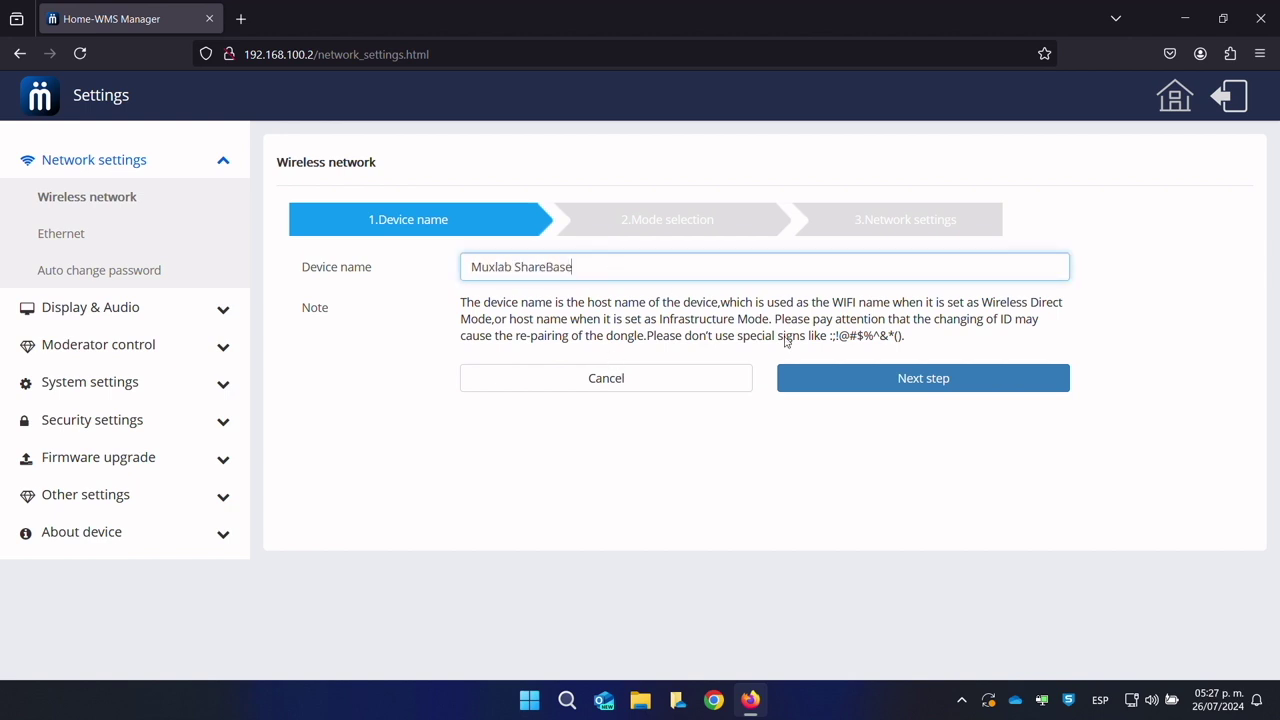
# Step: Compare the Wireless direct and infrastructure modes and pick the network mode
pyautogui.click(906, 380)
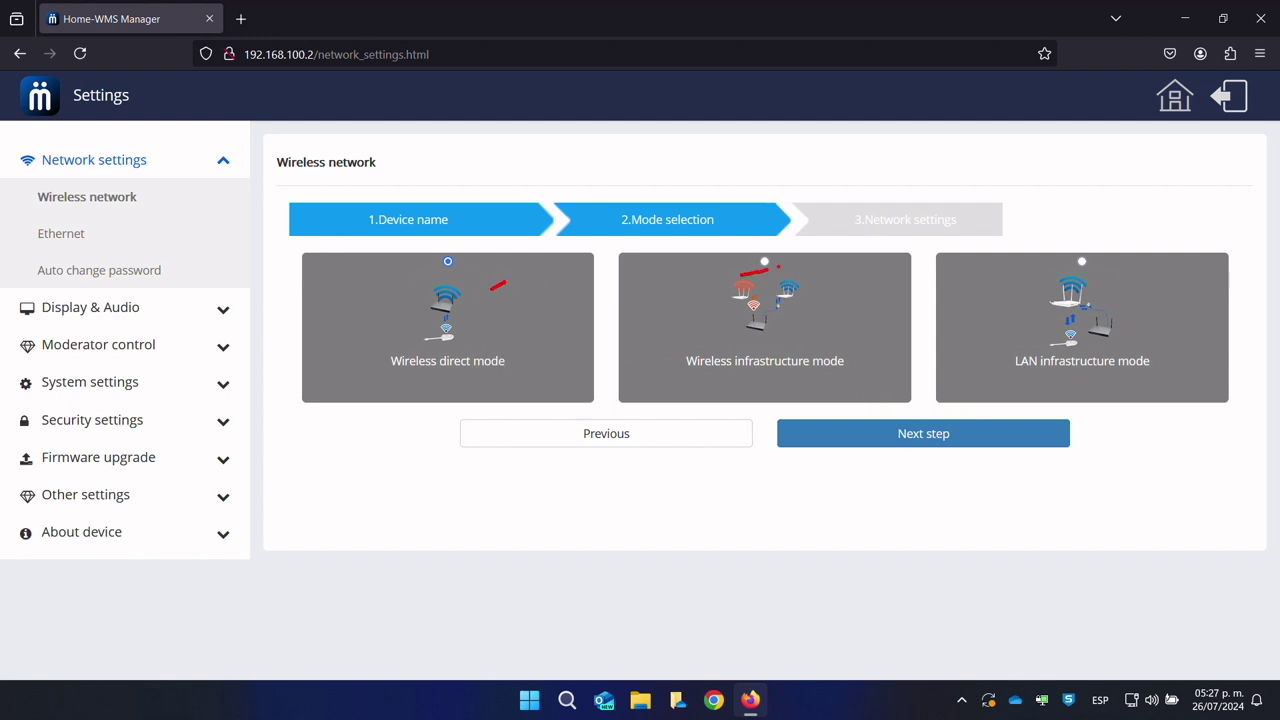
pyautogui.moveTo(389, 381); pyautogui.dragTo(503, 375)
pyautogui.moveTo(696, 375); pyautogui.dragTo(823, 369)
pyautogui.click(765, 264)
pyautogui.click(899, 434)
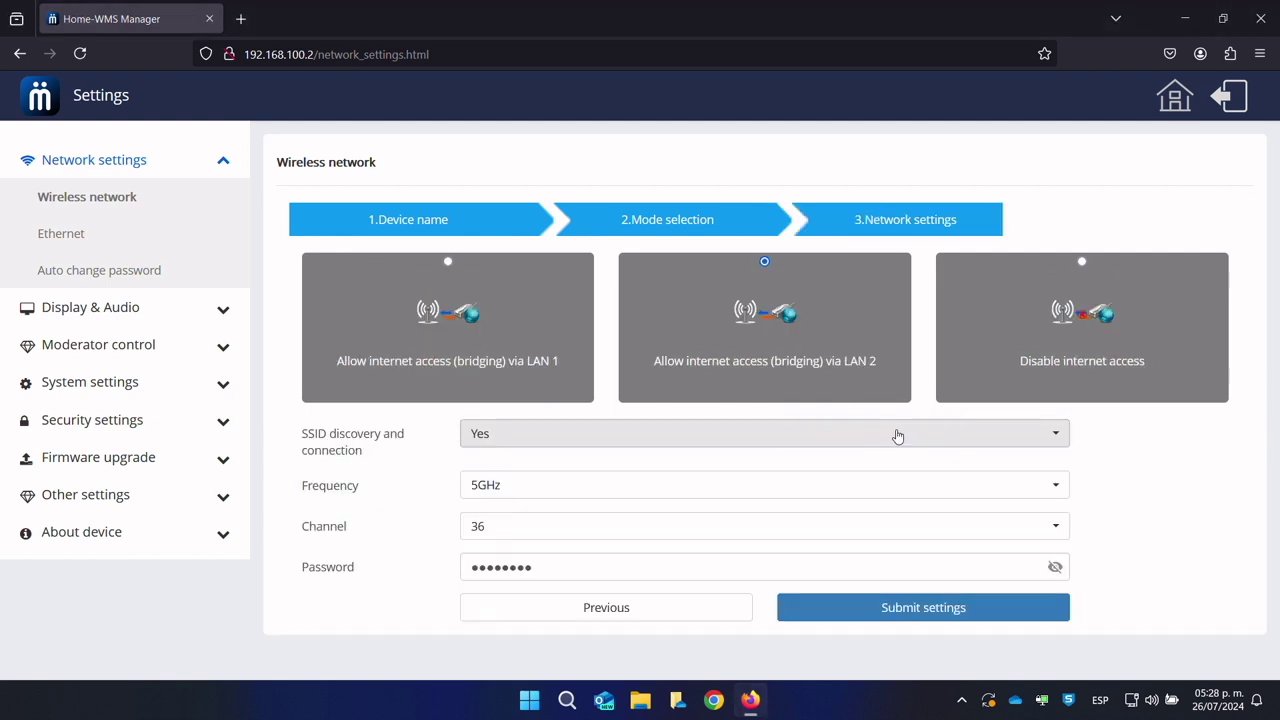
# Step: Choose internet bridging via LAN 1 and submit the wireless settings (5GHz, channel 36)
pyautogui.click(448, 262)
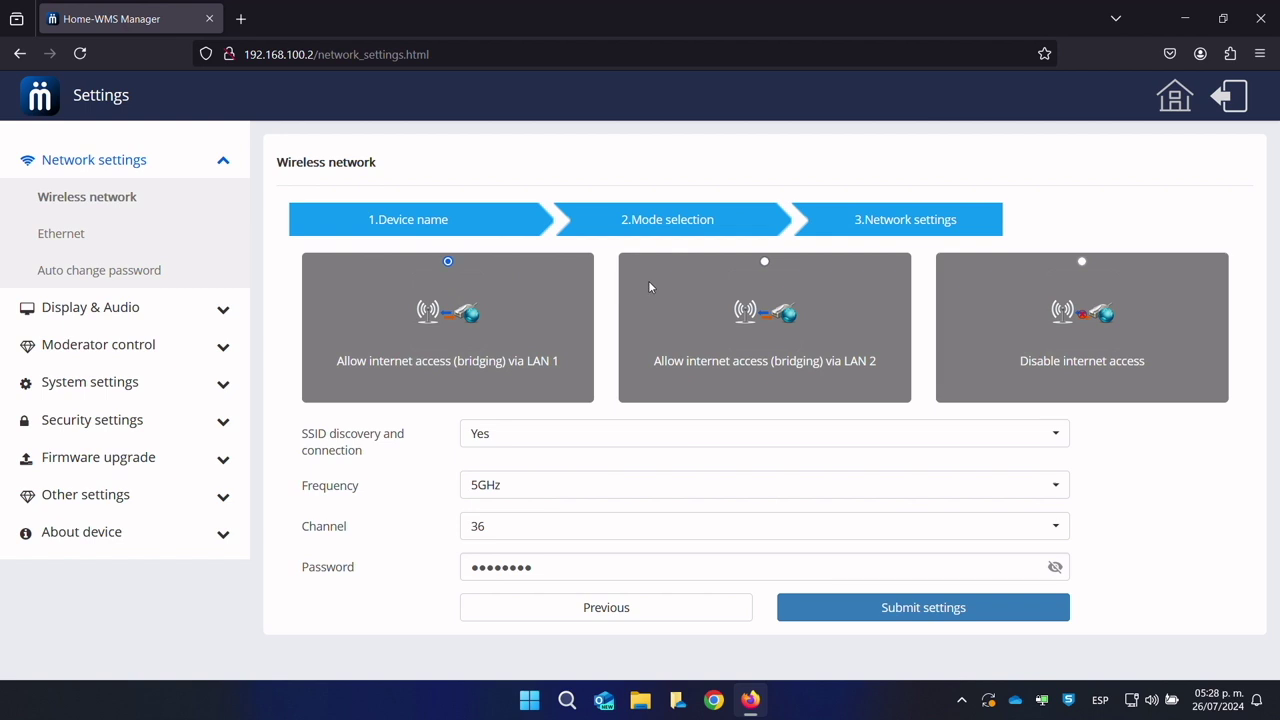
pyautogui.click(436, 267)
pyautogui.click(743, 272)
pyautogui.click(448, 264)
pyautogui.moveTo(315, 465); pyautogui.dragTo(346, 467)
pyautogui.moveTo(313, 580); pyautogui.dragTo(358, 582)
pyautogui.press('Escape')
pyautogui.click(886, 608)
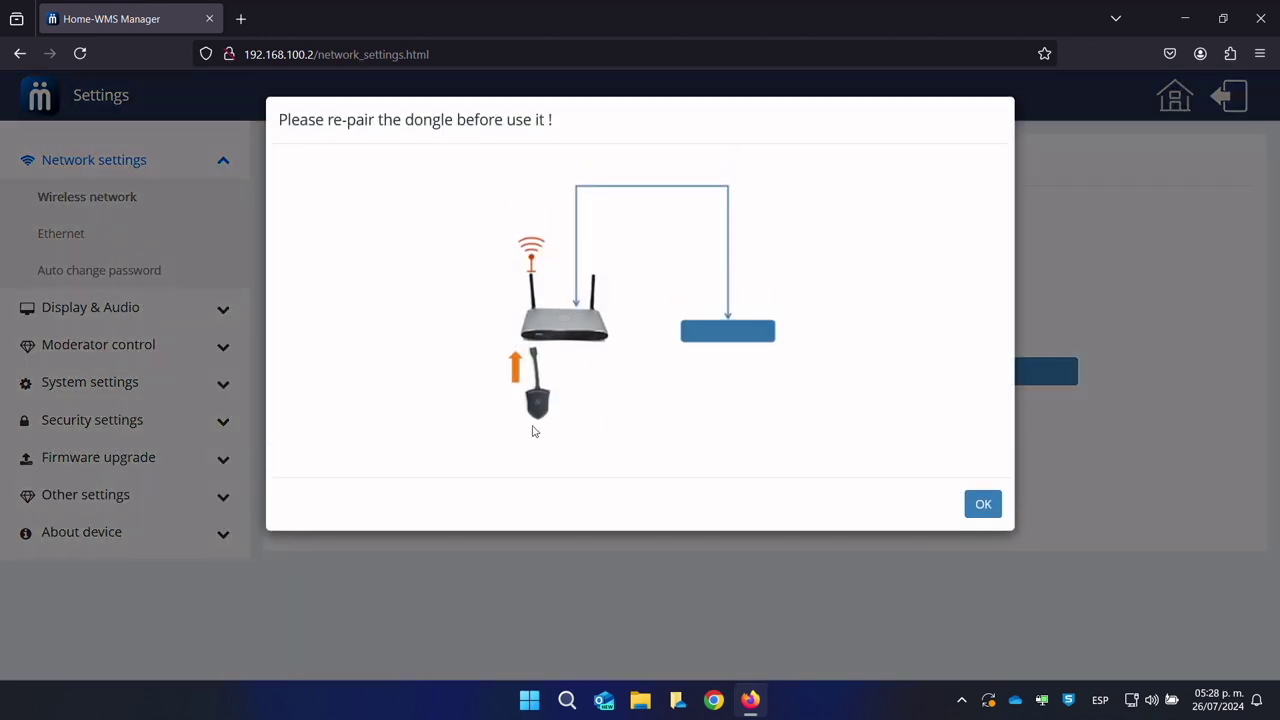
# Step: Circle the router and dongle in the diagram, dismiss the re-pair notice and restart editing
pyautogui.moveTo(497, 420)
pyautogui.mouseDown()
pyautogui.moveTo(610, 358)
pyautogui.moveTo(612, 315)
pyautogui.mouseUp()
pyautogui.moveTo(482, 292); pyautogui.dragTo(490, 432)
pyautogui.press('Escape')
pyautogui.click(969, 511)
pyautogui.click(831, 388)
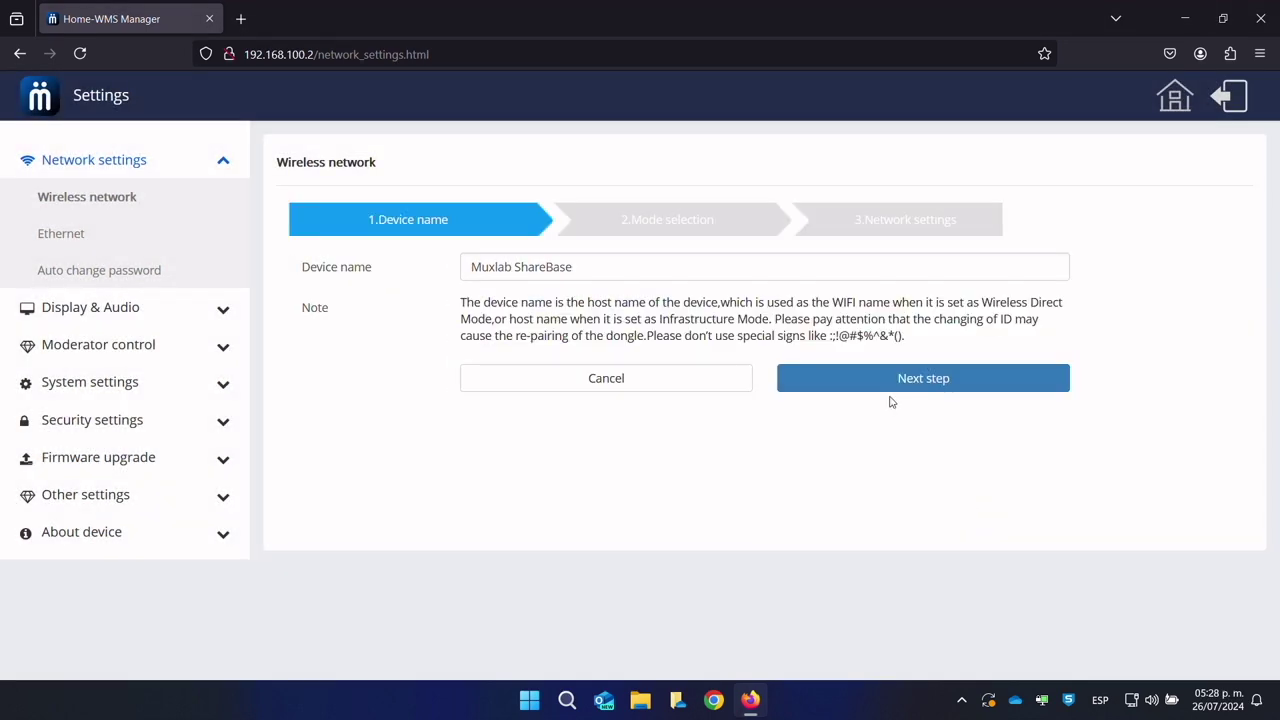
# Step: Preview Wireless infrastructure mode over LAN, keeping Totalplay-2.4G-b8c8 as the base unit's network
pyautogui.click(891, 387)
pyautogui.click(765, 263)
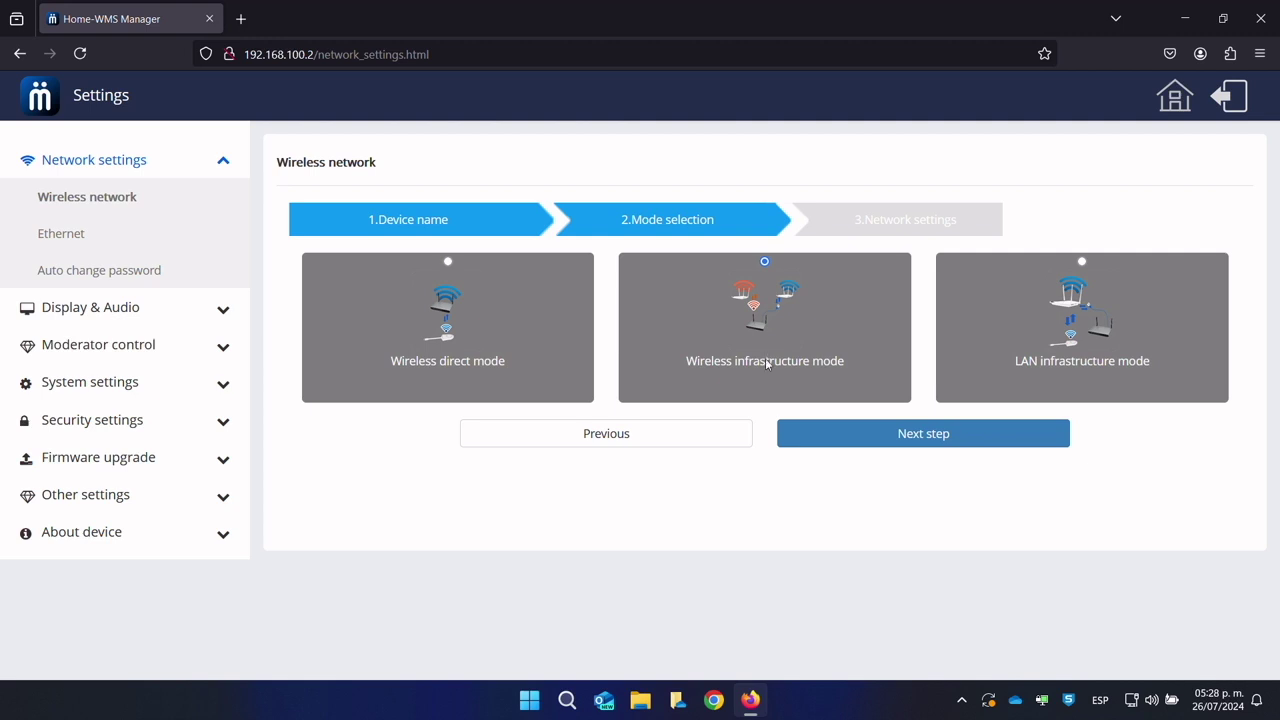
pyautogui.click(869, 434)
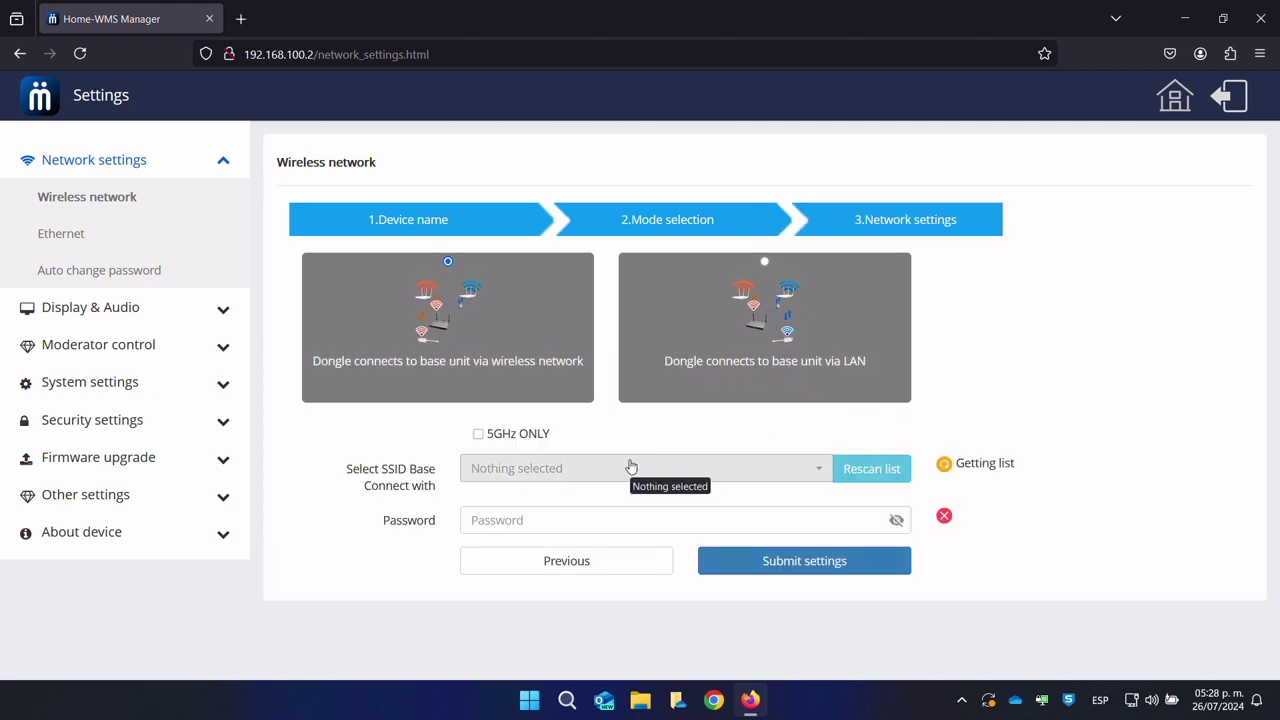
pyautogui.click(774, 265)
pyautogui.scroll(-1, 685, 425)
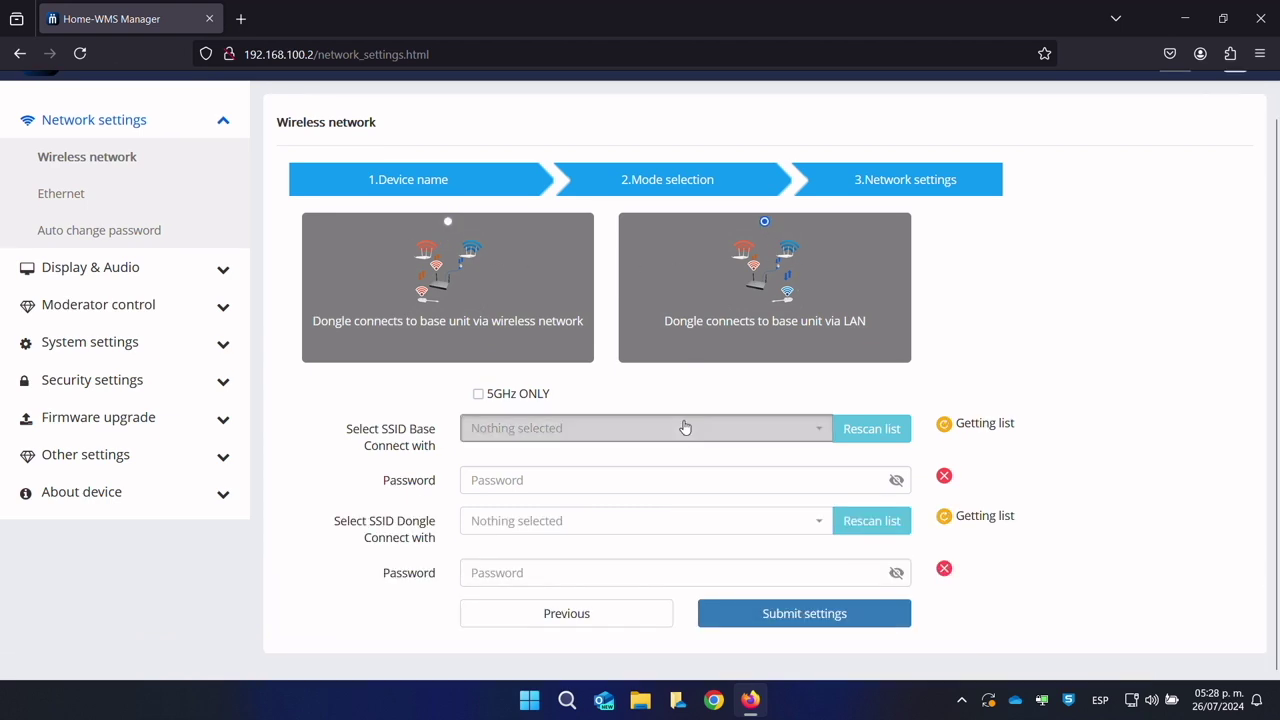
pyautogui.click(685, 428)
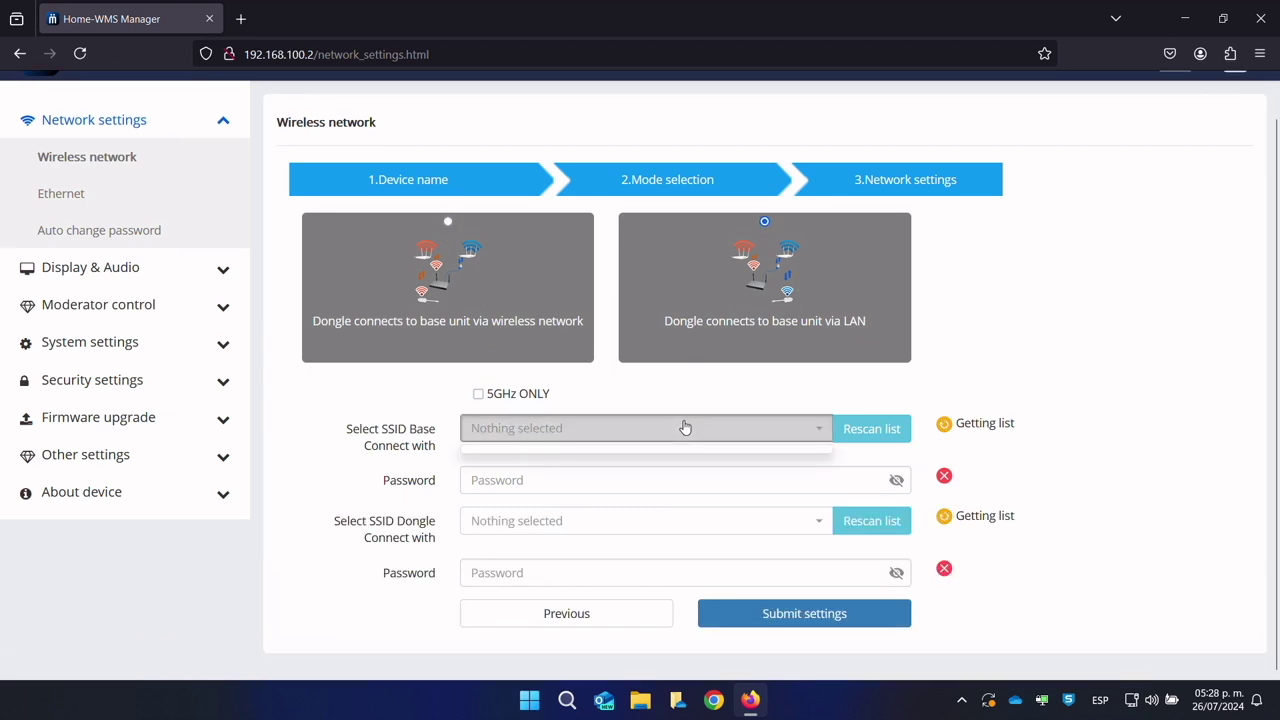
pyautogui.click(740, 531)
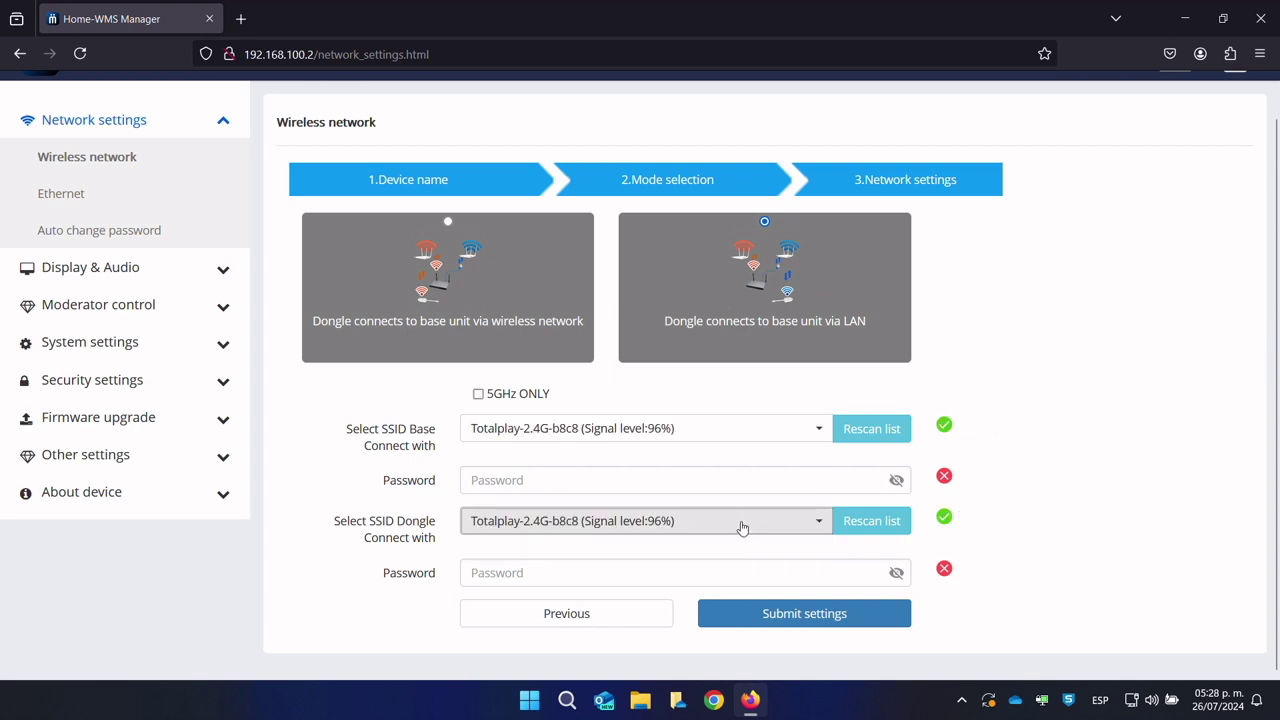
pyautogui.click(650, 428)
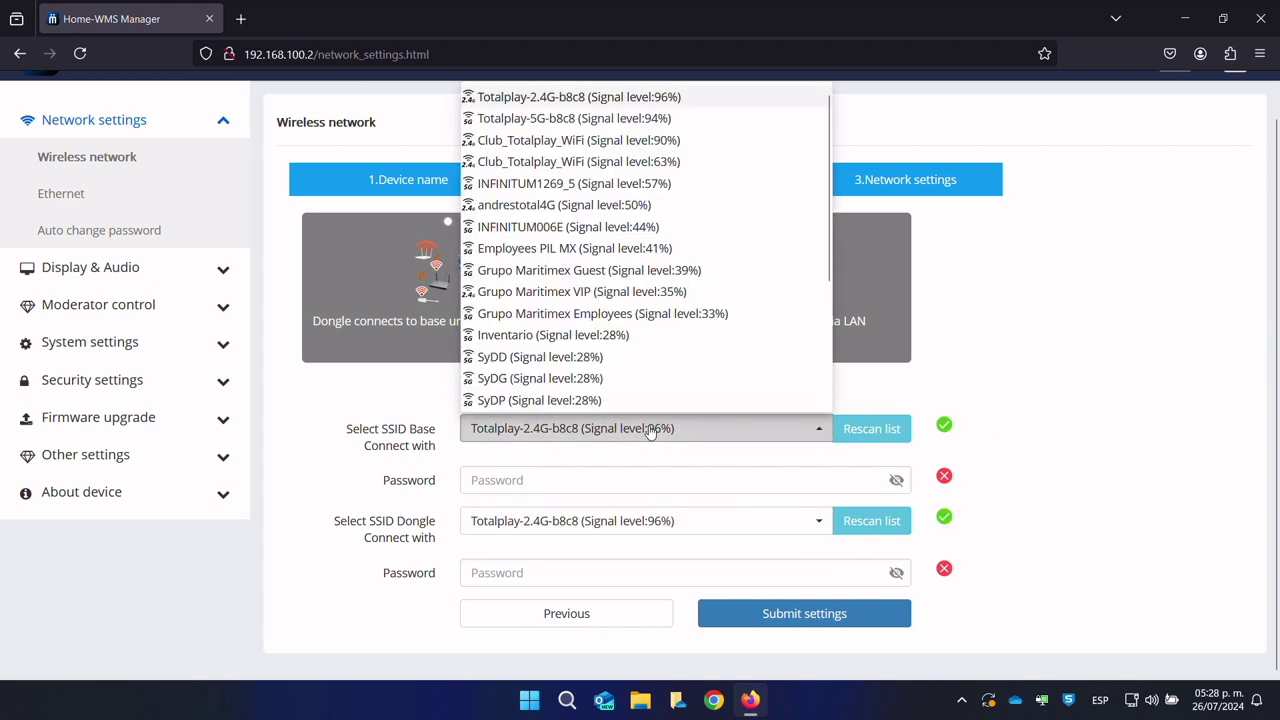
pyautogui.click(650, 428)
# Step: Step back to mode selection and preview LAN infrastructure mode without saving
pyautogui.click(646, 614)
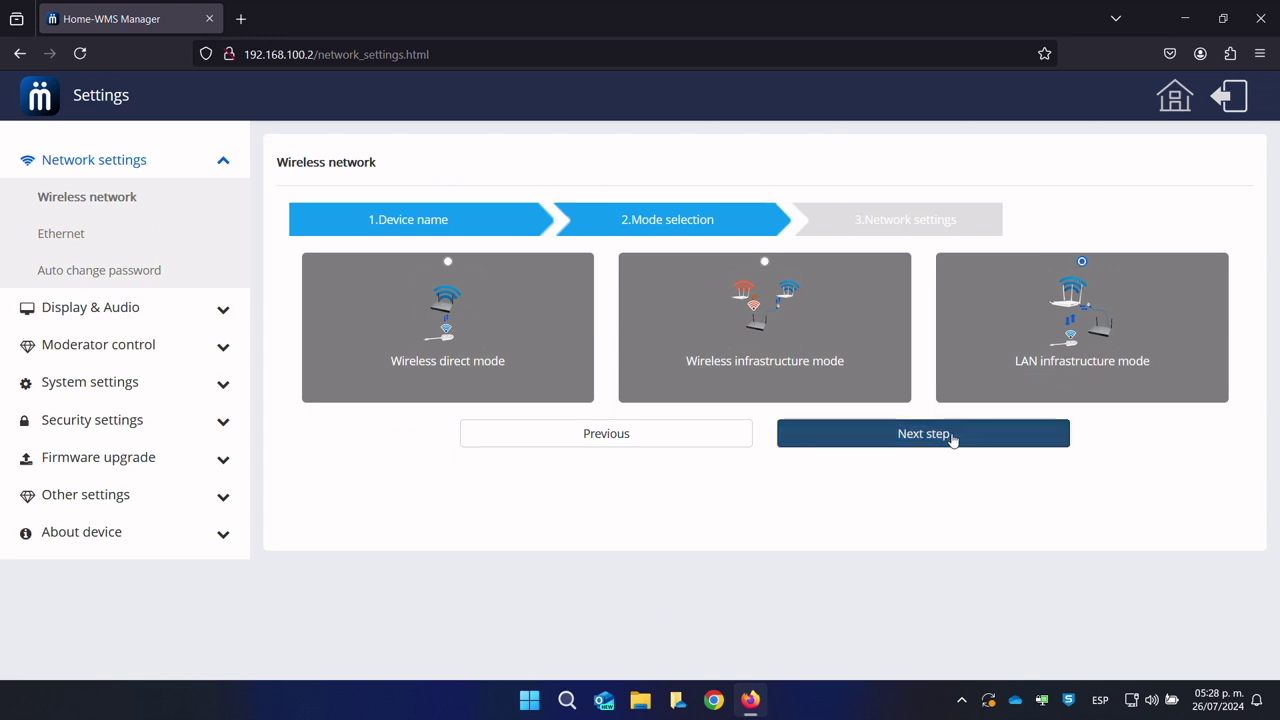
pyautogui.click(1040, 433)
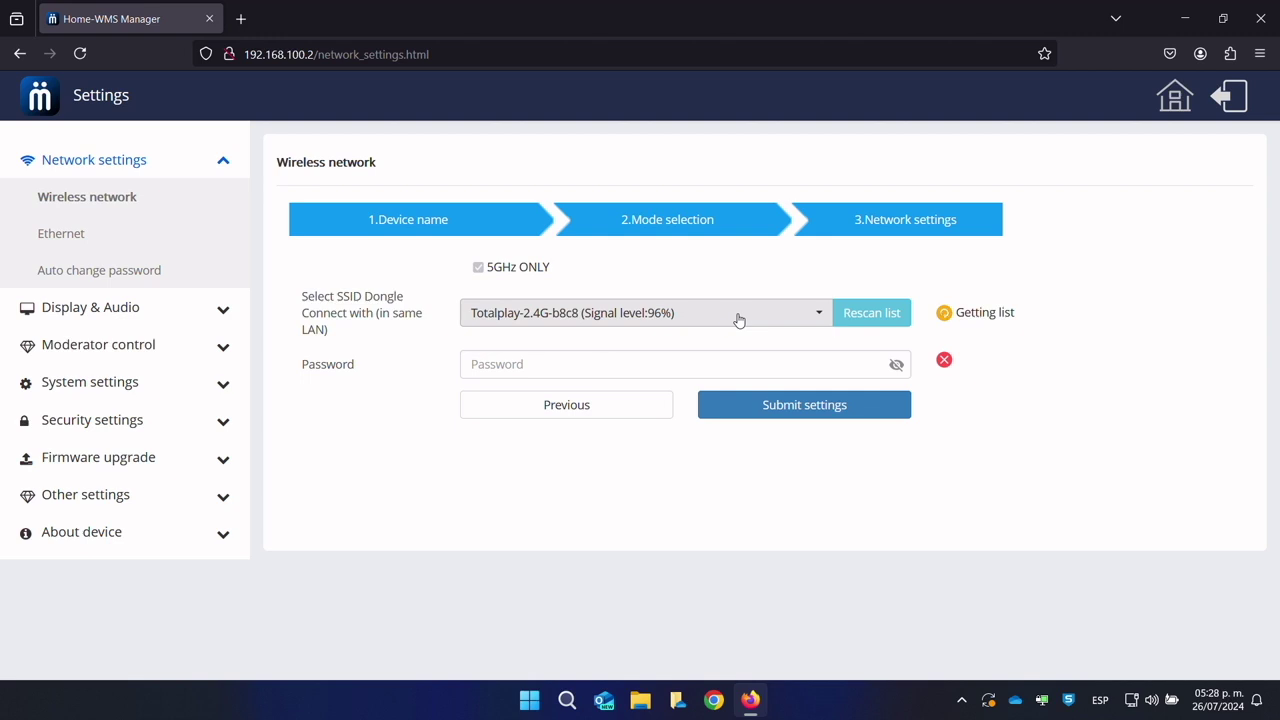
pyautogui.click(629, 400)
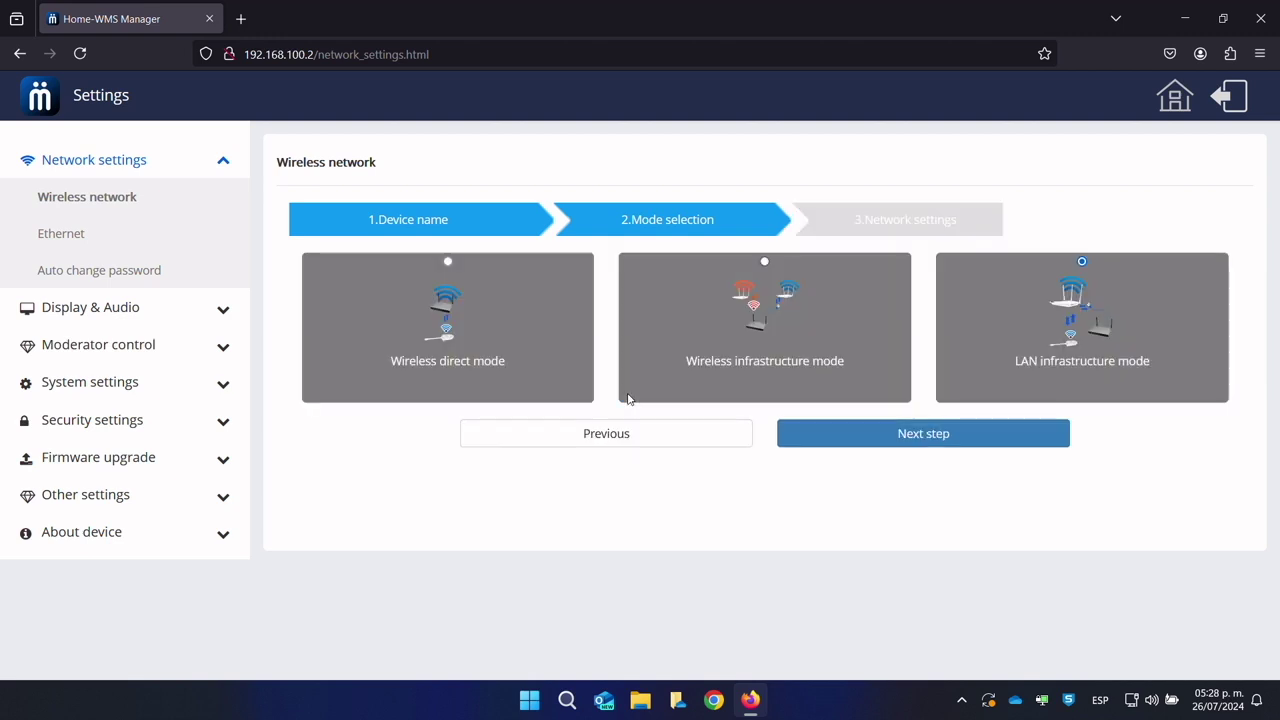
# Step: Review the LAN1 and LAN2 Ethernet port settings
pyautogui.click(52, 250)
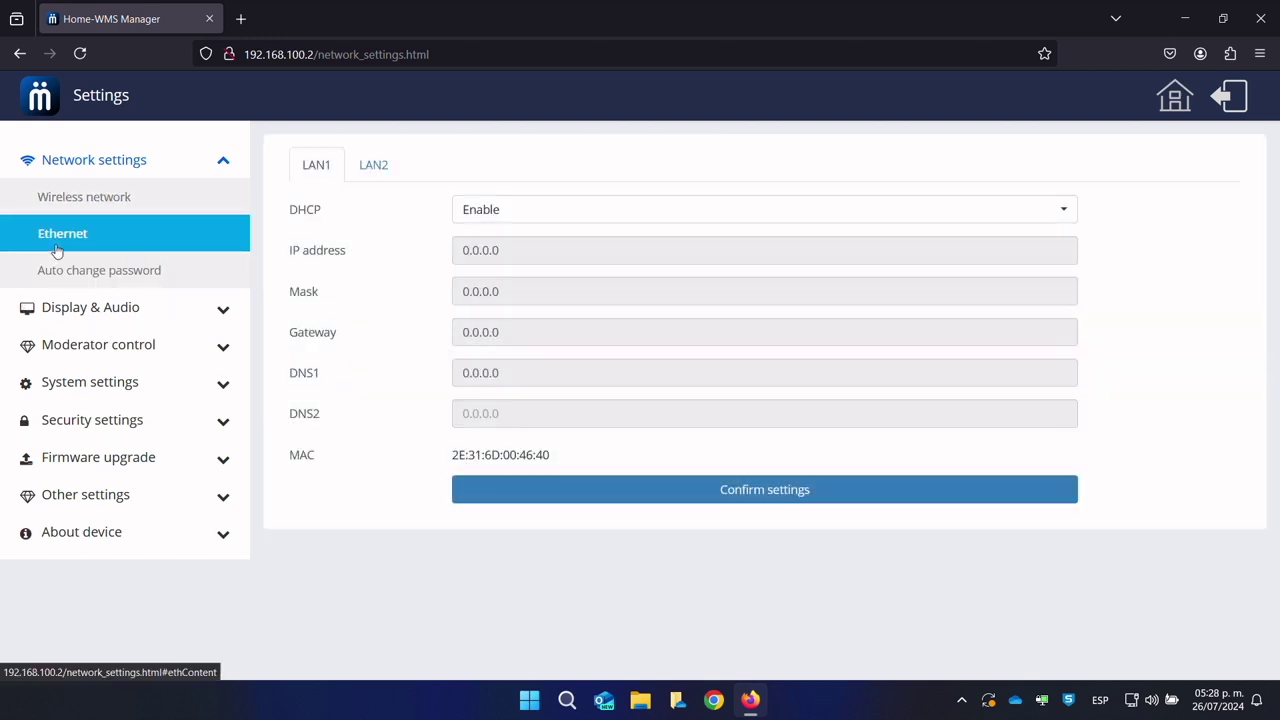
pyautogui.click(371, 176)
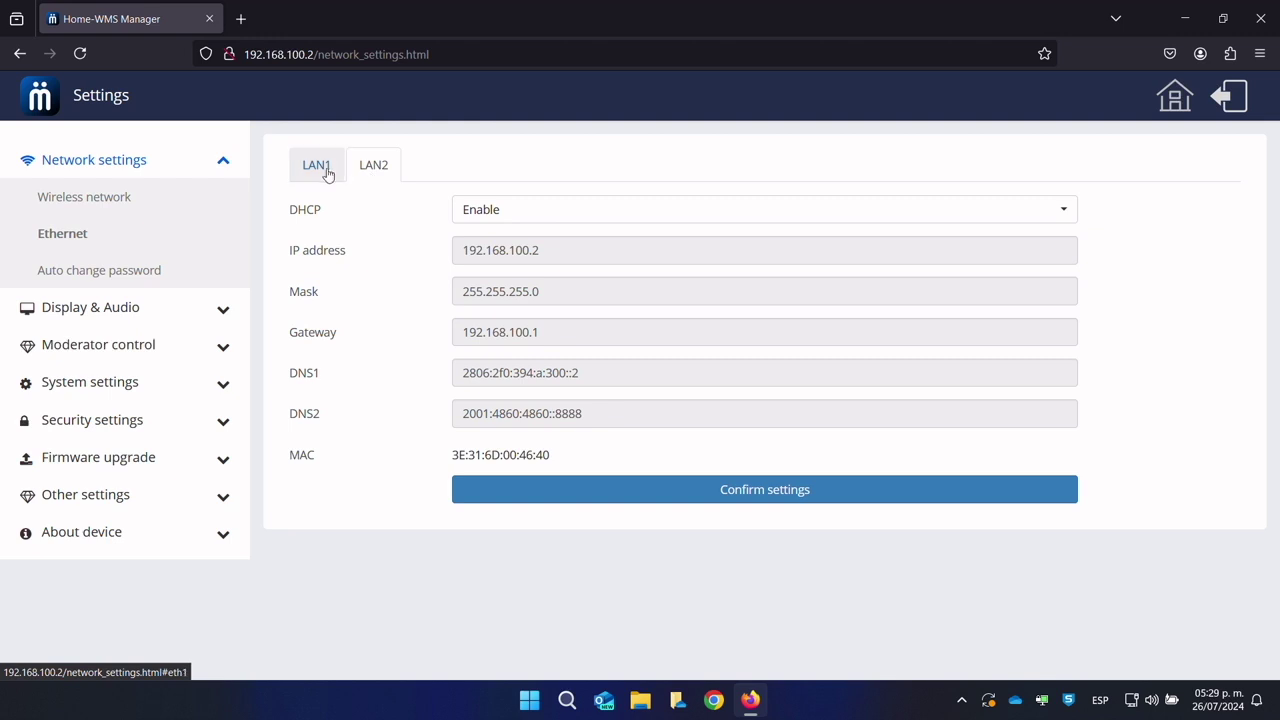
pyautogui.click(329, 175)
pyautogui.click(363, 177)
pyautogui.click(325, 173)
pyautogui.click(364, 173)
# Step: Set the auto change password interval to 30 minutes
pyautogui.click(120, 275)
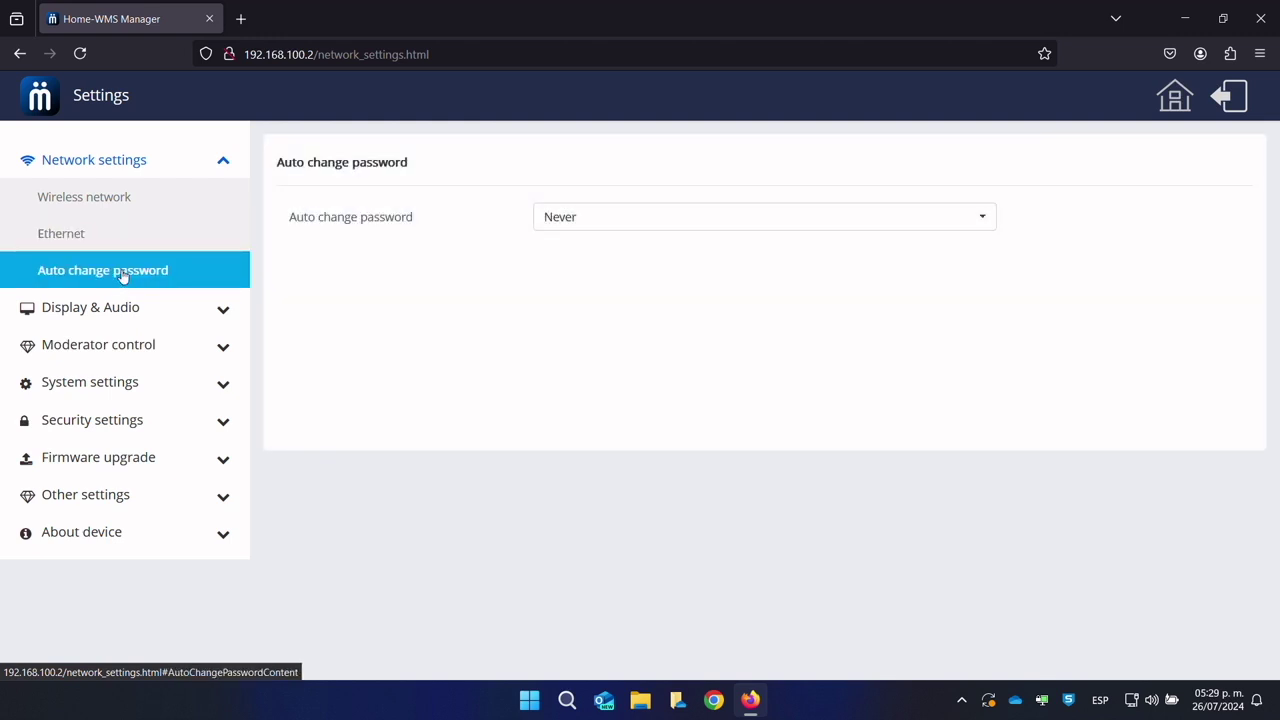
pyautogui.click(825, 224)
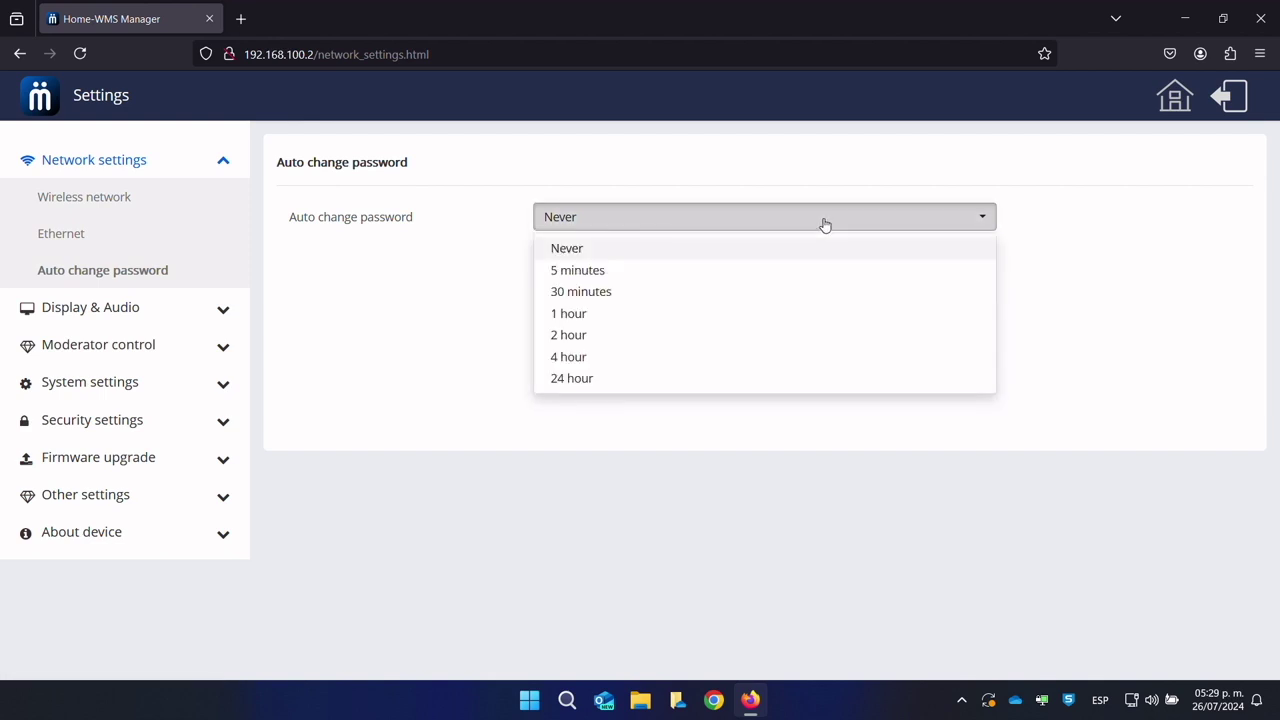
pyautogui.click(594, 290)
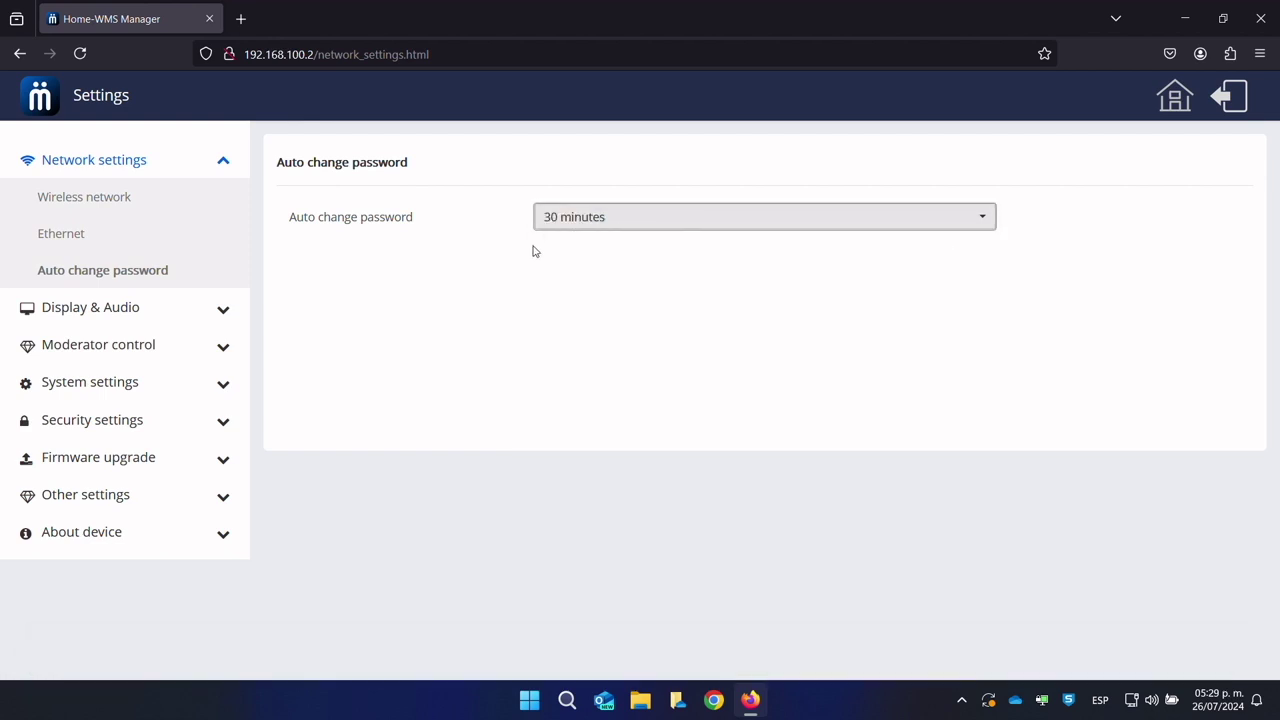
pyautogui.click(157, 302)
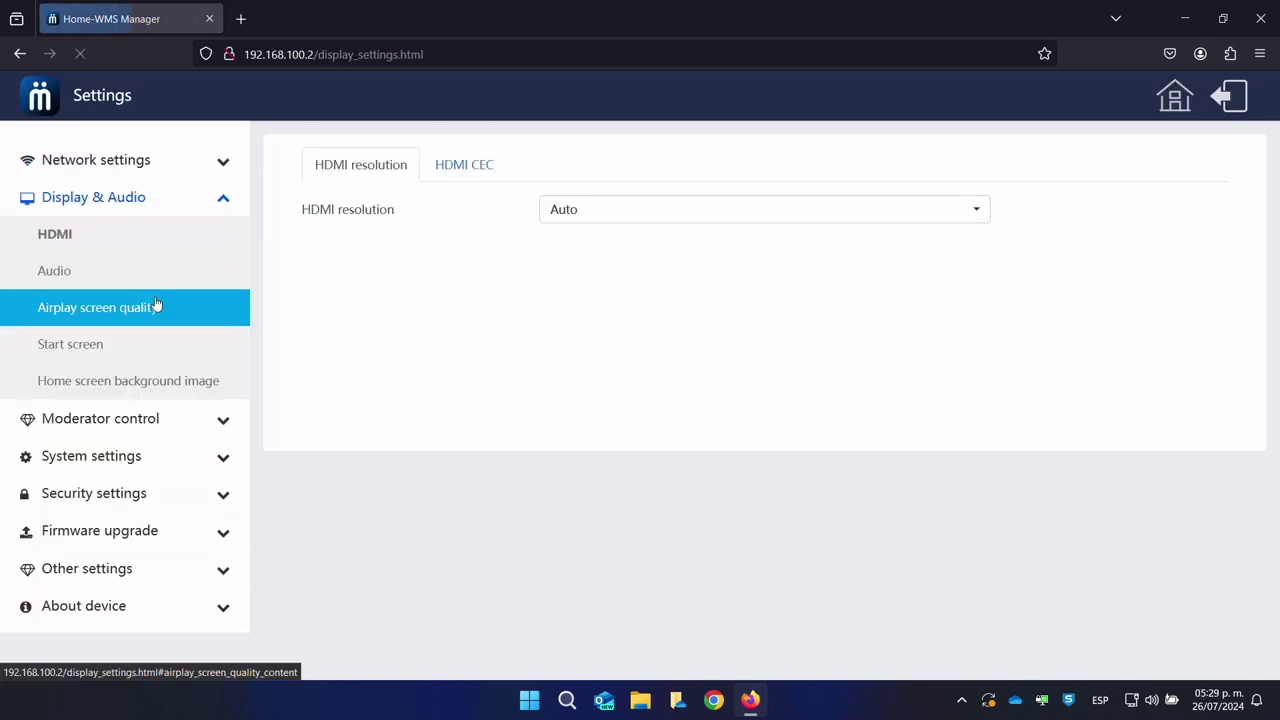
# Step: Turn both HDMI CEC controls, Base by display and Display by Base, ON
pyautogui.click(672, 223)
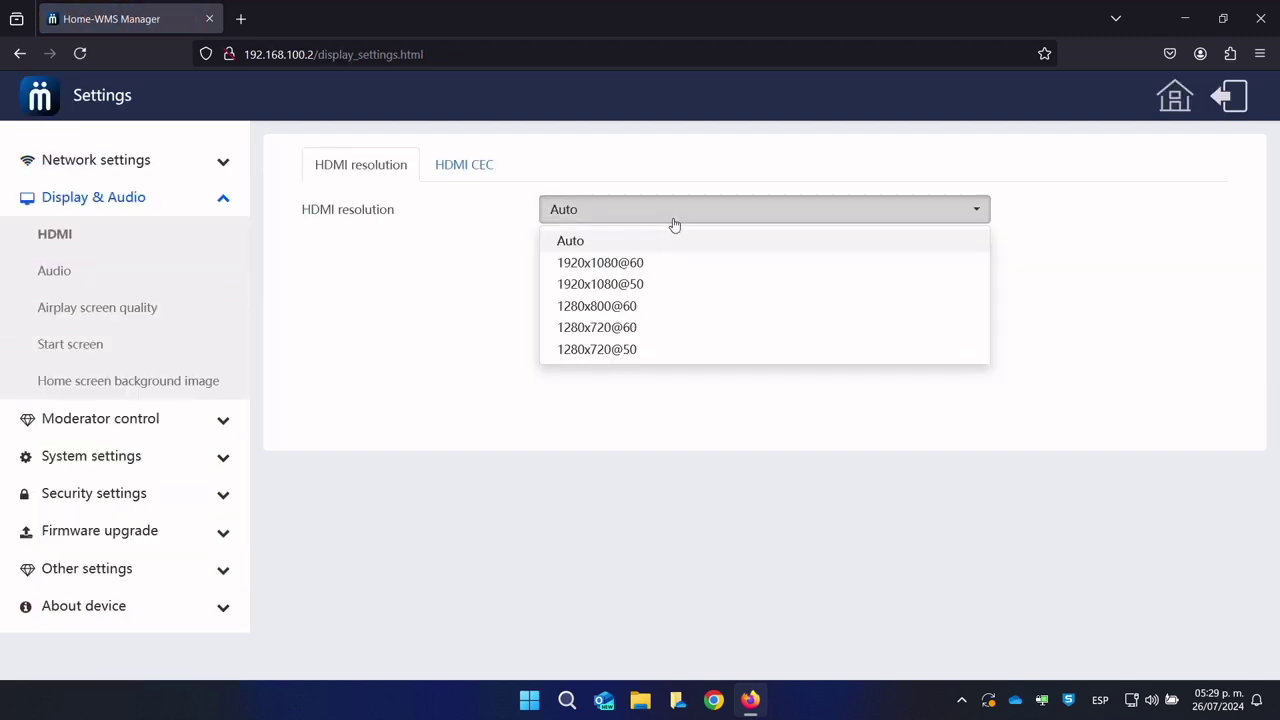
pyautogui.click(686, 223)
pyautogui.click(489, 171)
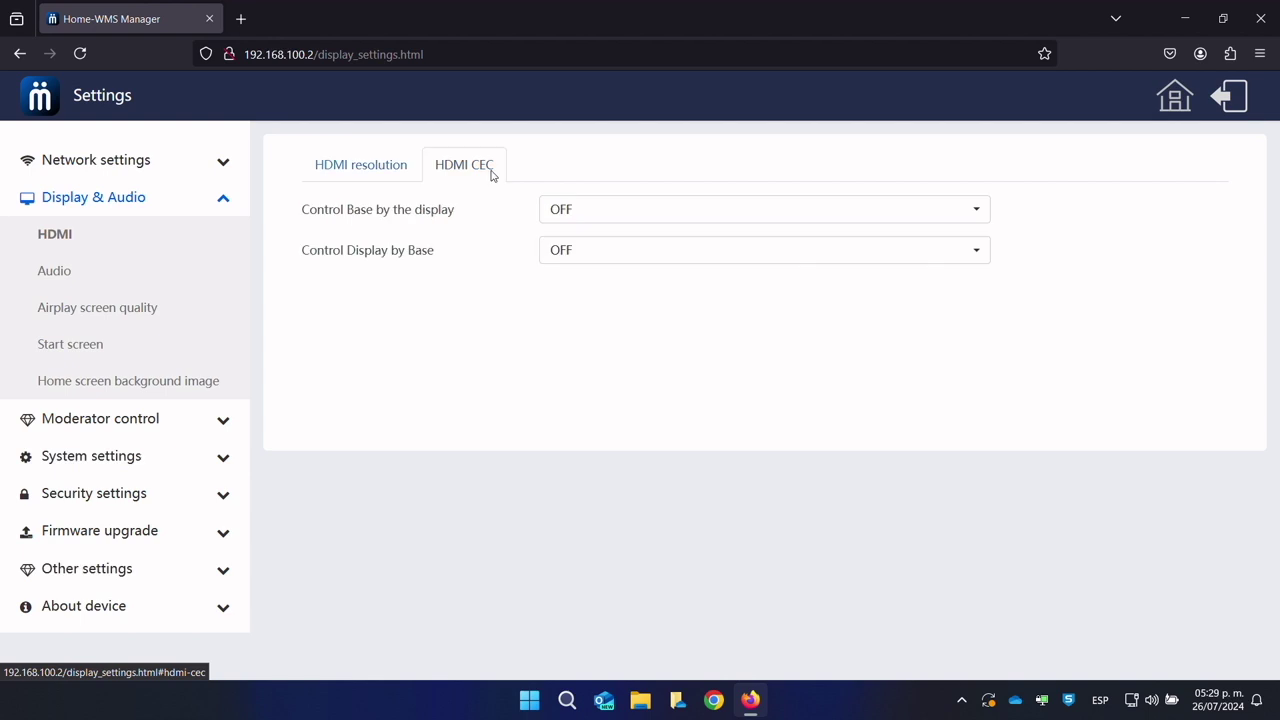
pyautogui.click(600, 205)
pyautogui.click(591, 261)
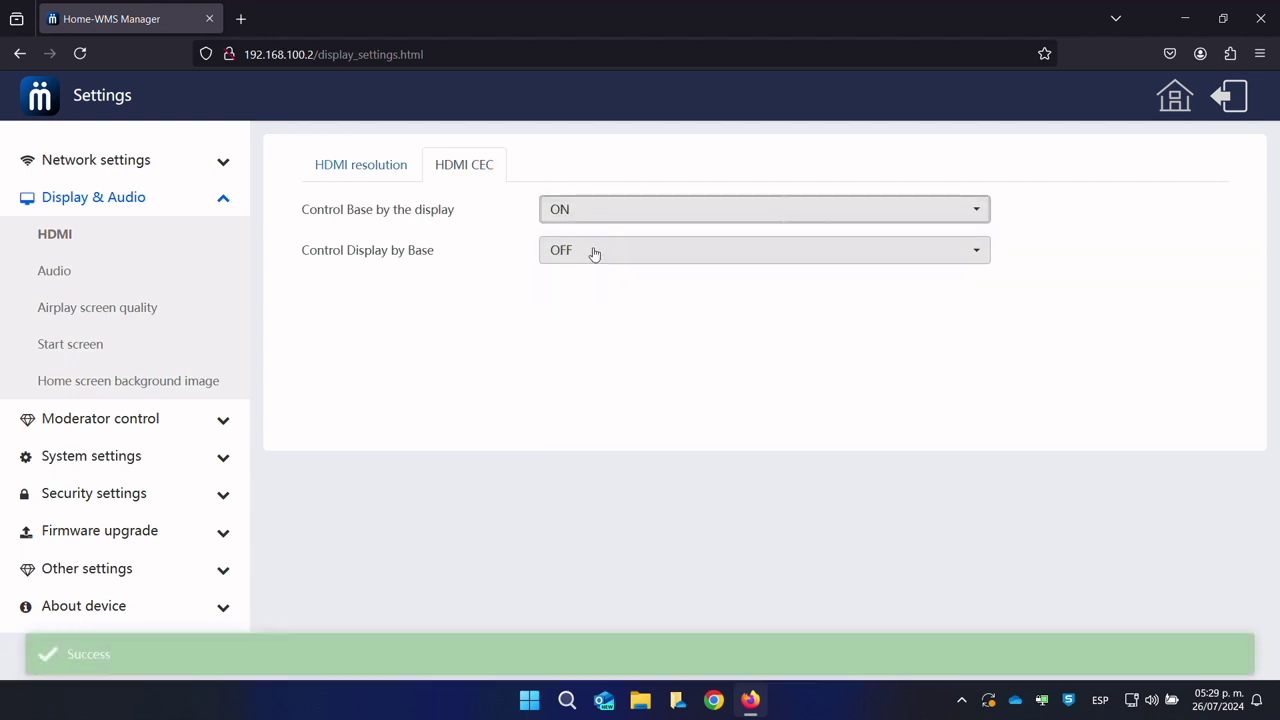
pyautogui.click(594, 256)
pyautogui.click(581, 302)
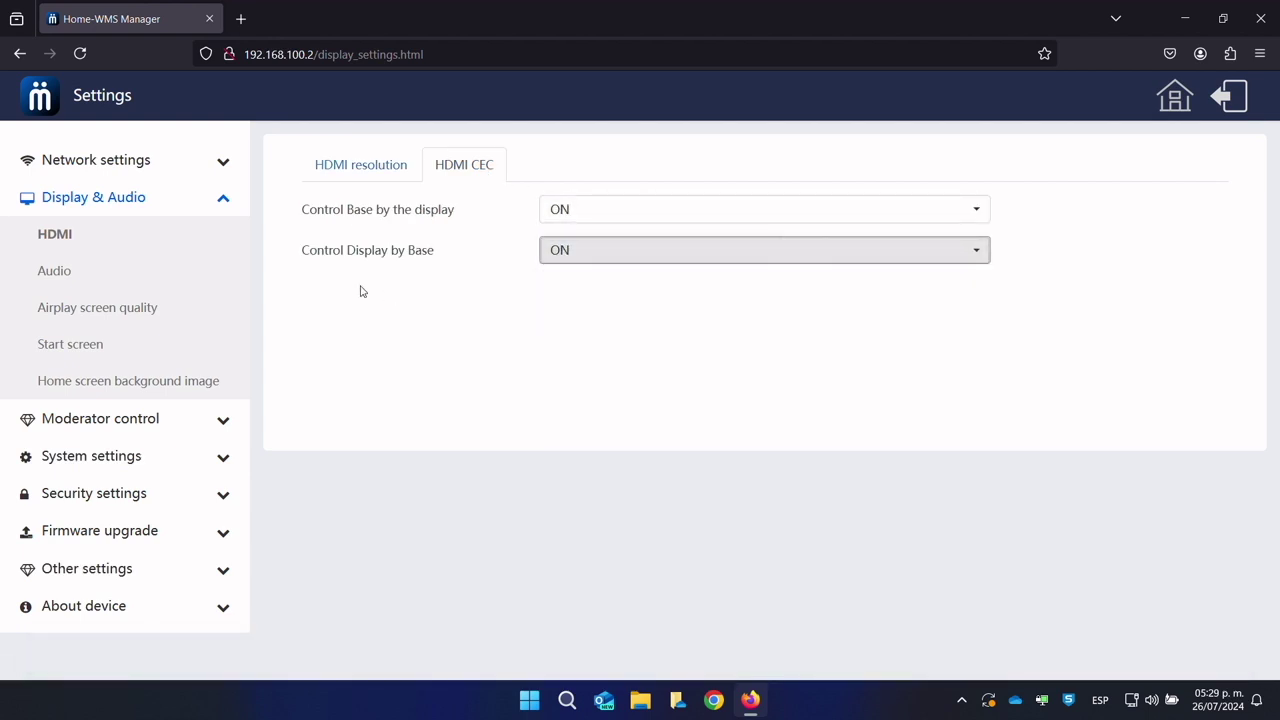
# Step: Raise the audio volume to maximum with the volume slider
pyautogui.click(72, 276)
pyautogui.click(690, 214)
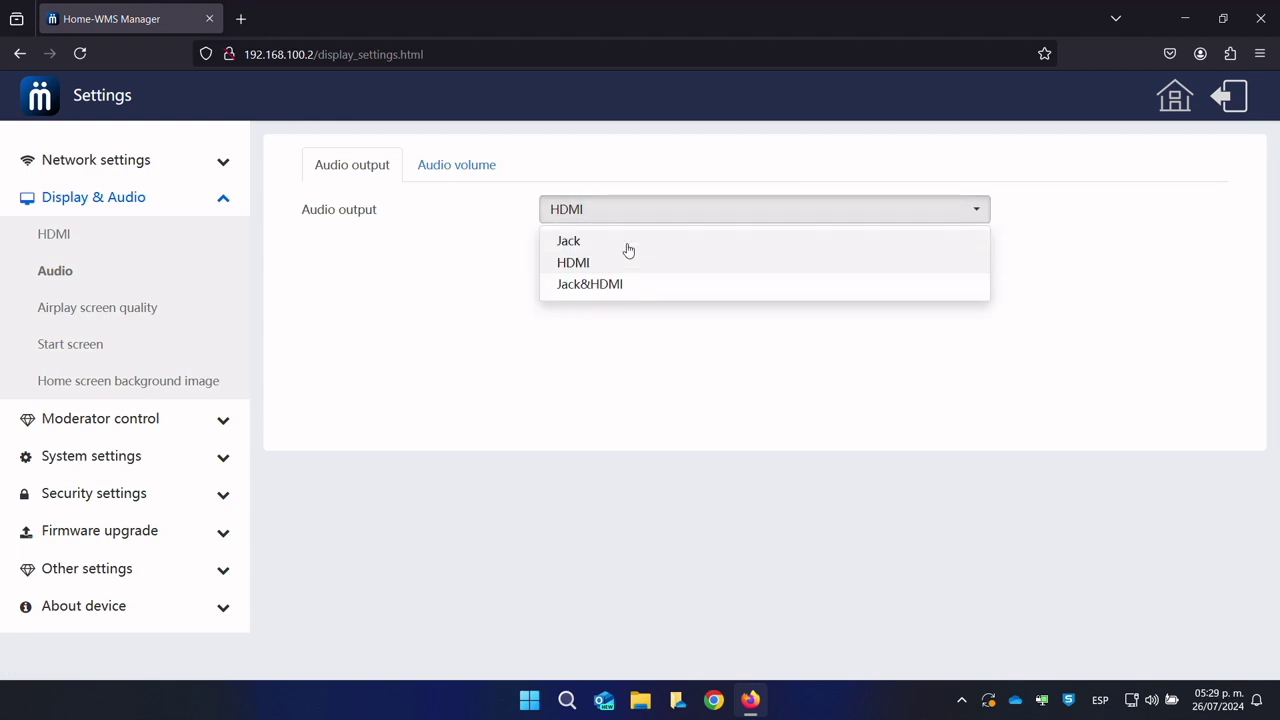
pyautogui.click(457, 168)
pyautogui.moveTo(651, 214); pyautogui.dragTo(737, 214)
# Step: Keep Airplay screen quality at HIGH and review the start screen options
pyautogui.click(115, 320)
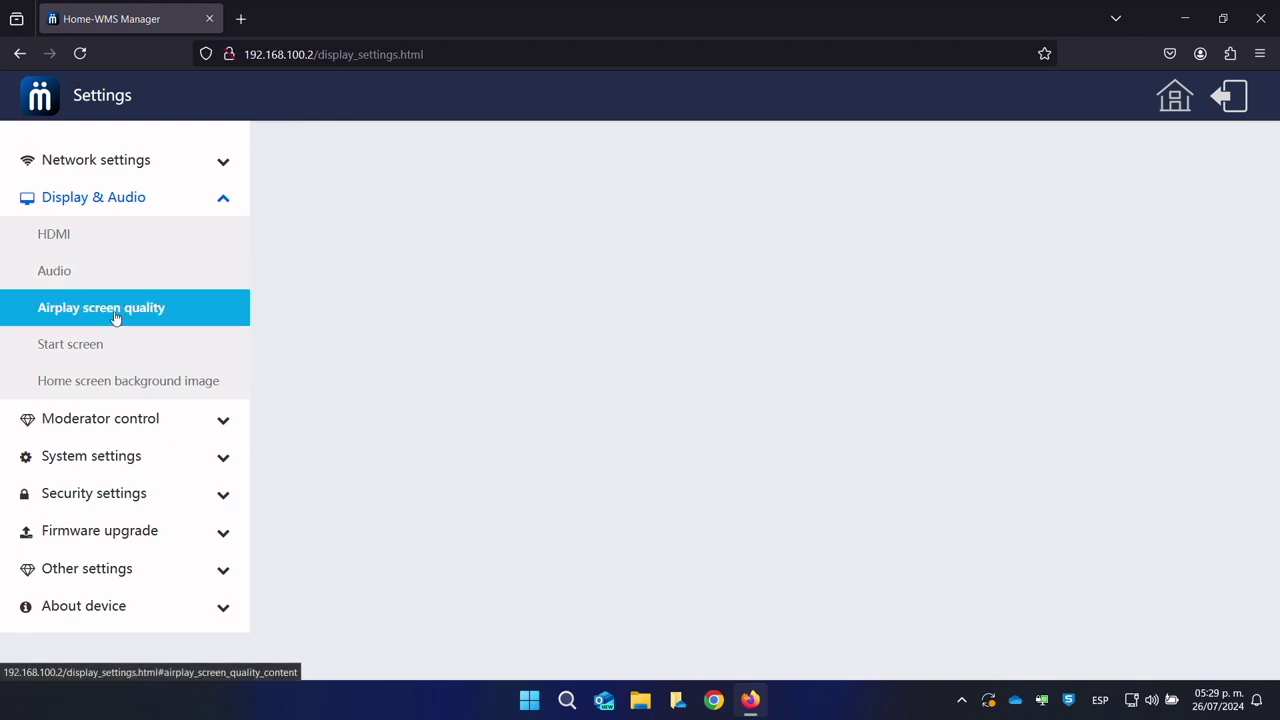
pyautogui.click(645, 218)
pyautogui.click(536, 238)
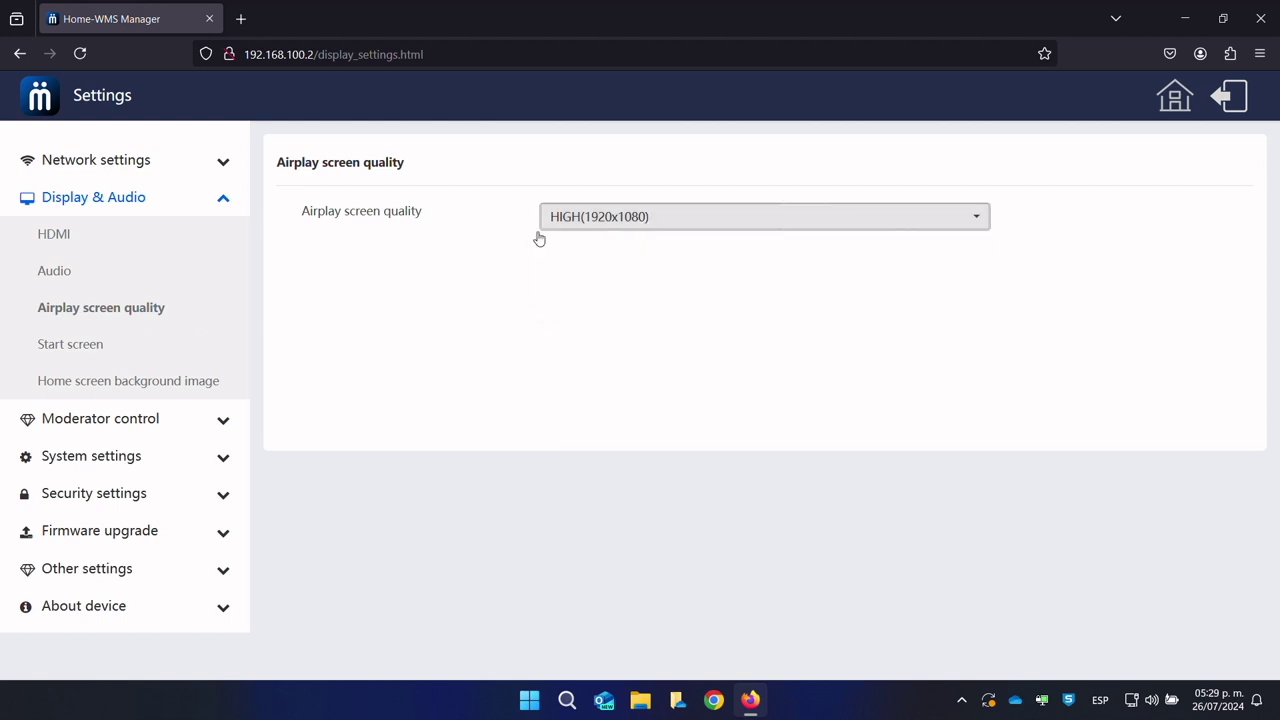
pyautogui.click(86, 340)
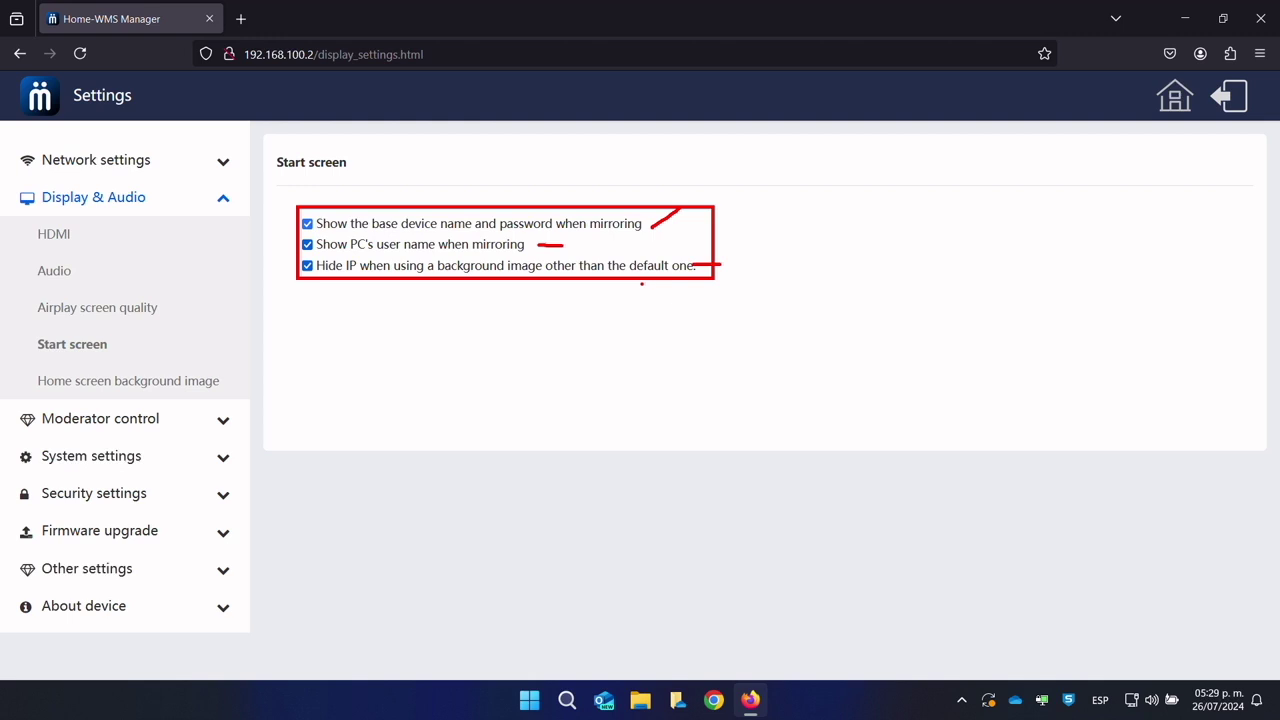
# Step: Try the castle and MuxLab home screen wallpapers, ending on the plain placeholder background
pyautogui.click(136, 384)
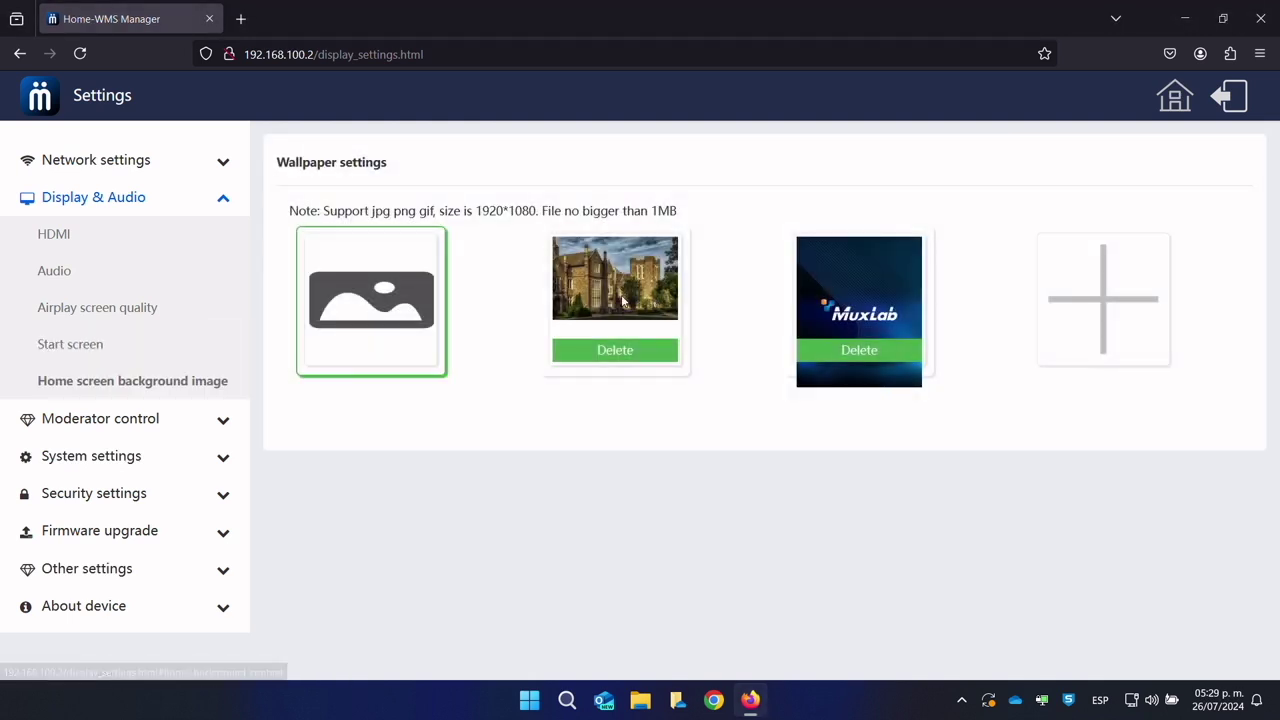
pyautogui.click(644, 262)
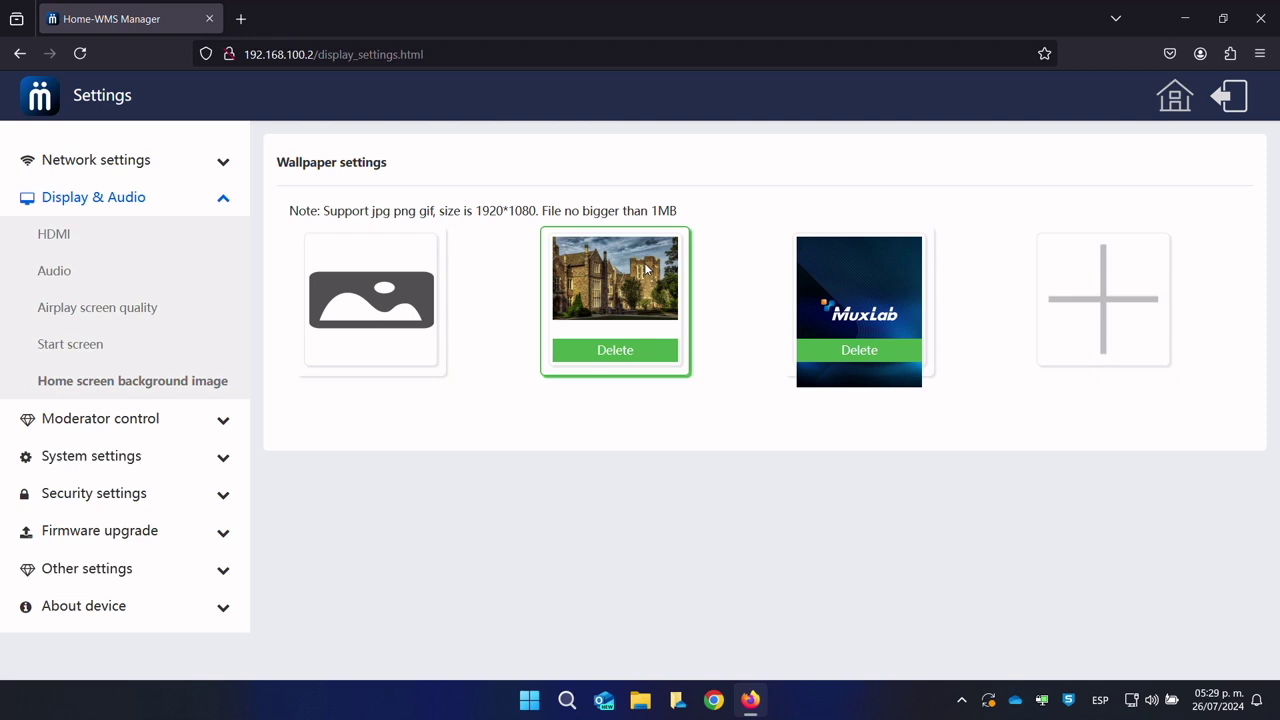
pyautogui.click(871, 289)
pyautogui.click(636, 300)
pyautogui.click(384, 323)
# Step: Review the moderator sidebar options, then try multiview layouts and settle on 2x2
pyautogui.click(148, 421)
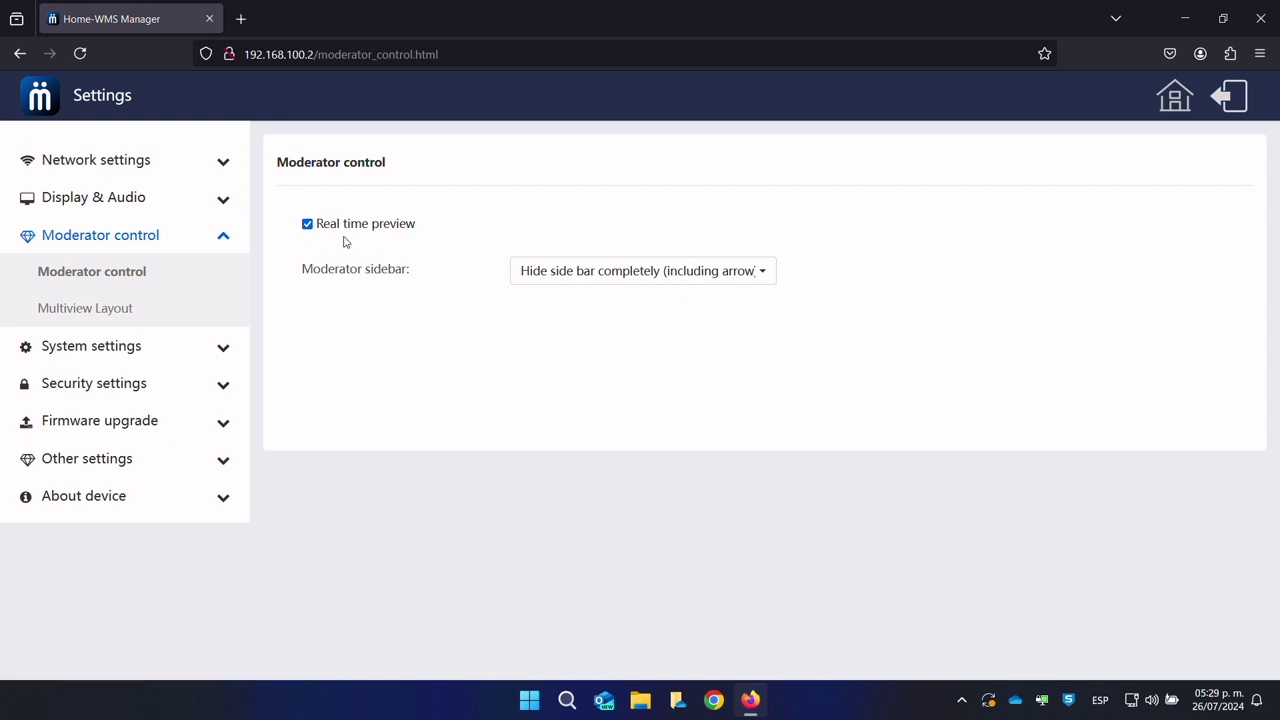
pyautogui.click(622, 268)
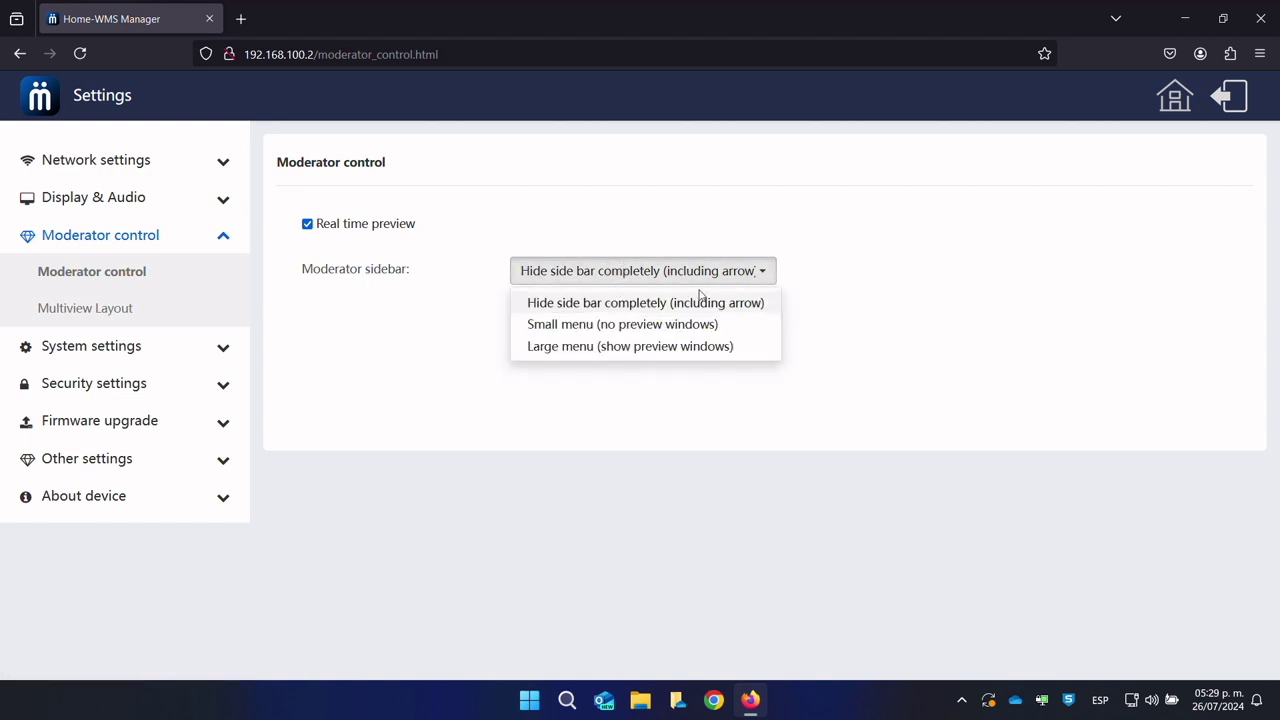
pyautogui.click(143, 308)
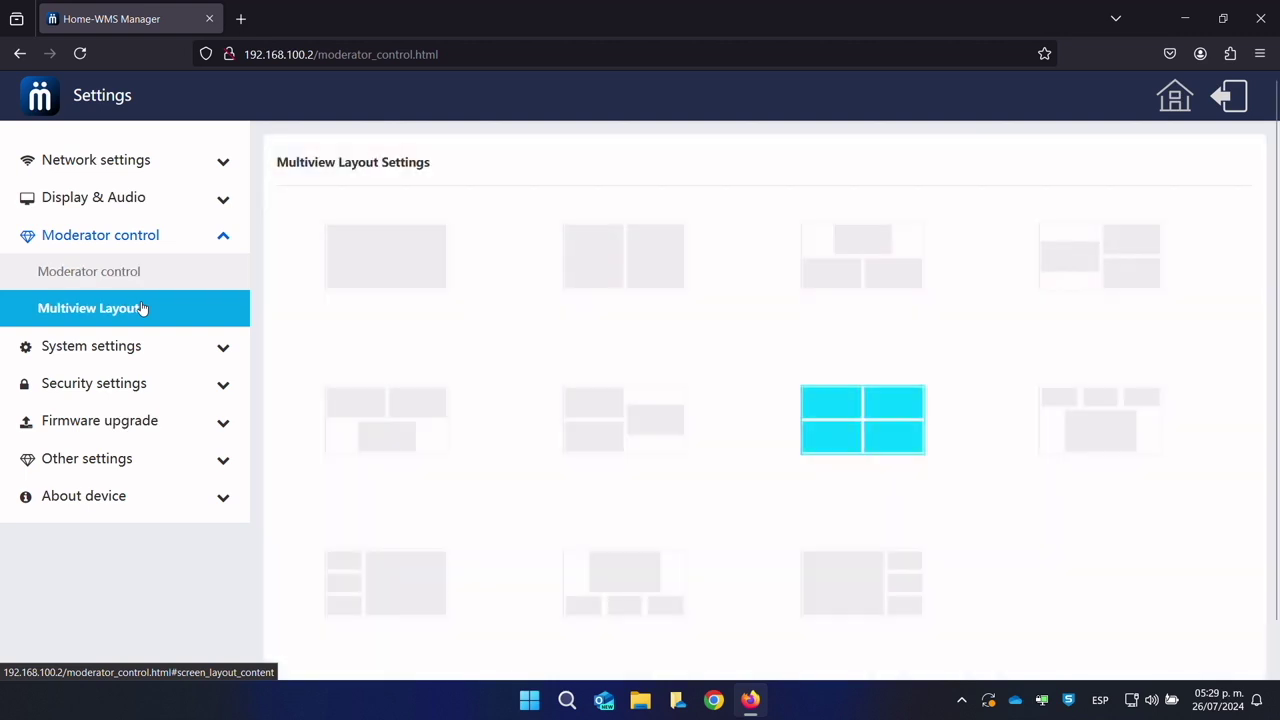
pyautogui.click(602, 265)
pyautogui.click(684, 425)
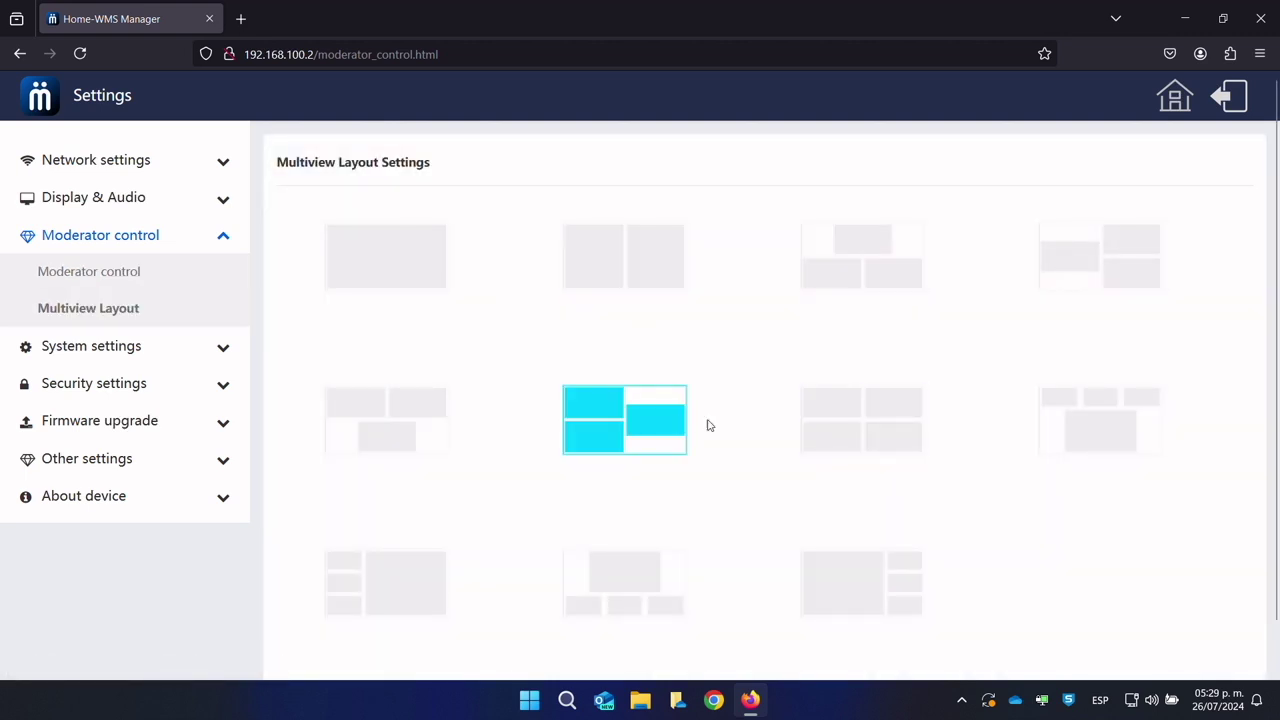
pyautogui.click(836, 423)
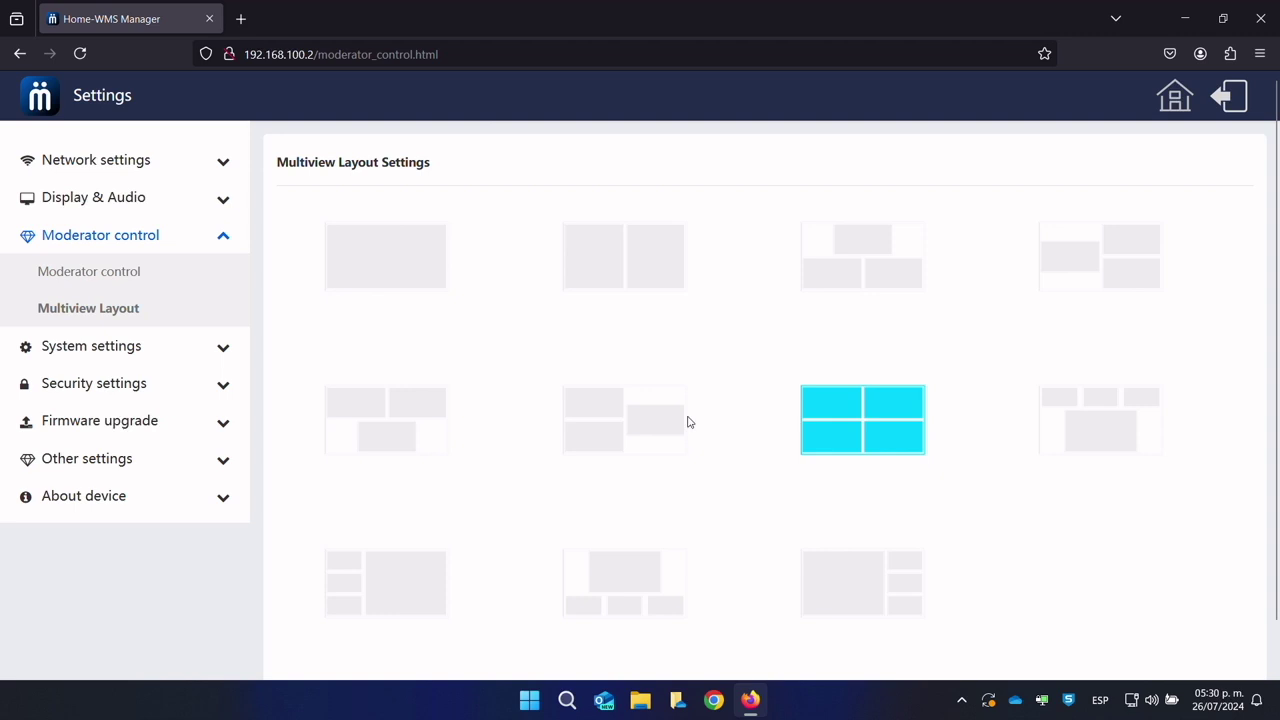
pyautogui.click(186, 346)
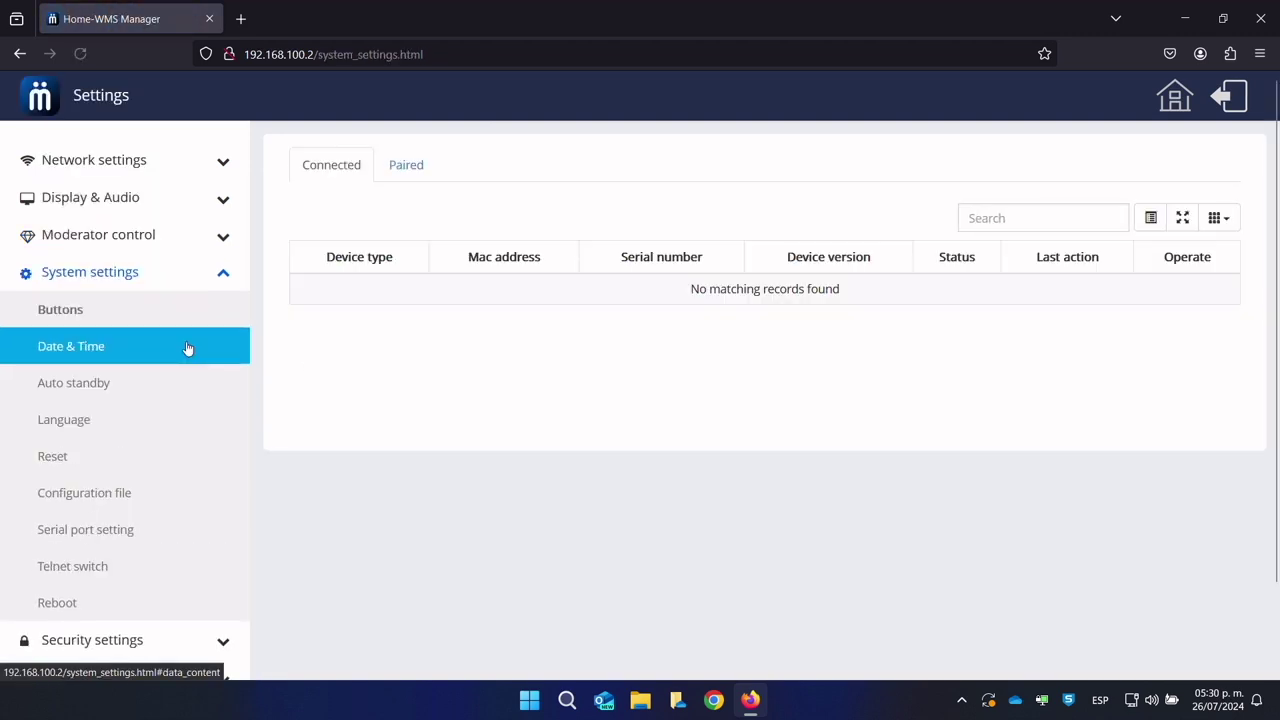
# Step: Check paired devices, keep network-provided time, and leave the time zone unchanged
pyautogui.click(427, 175)
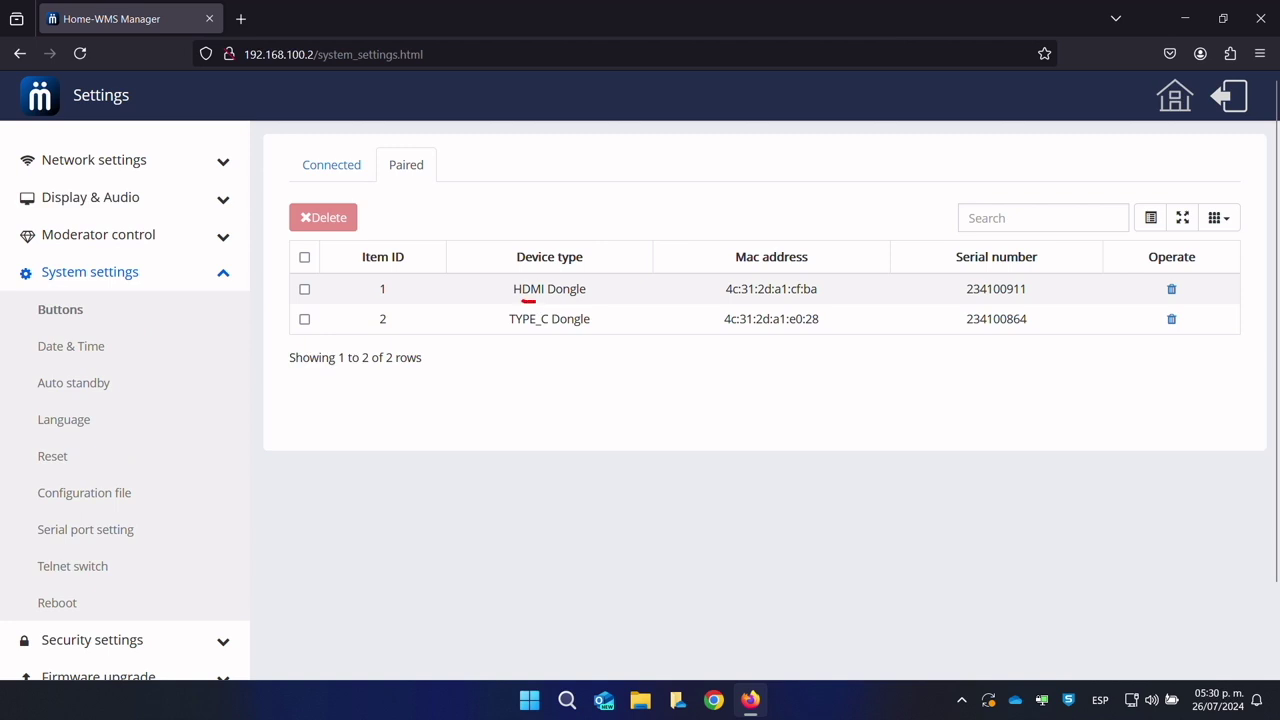
pyautogui.press('Escape')
pyautogui.click(110, 350)
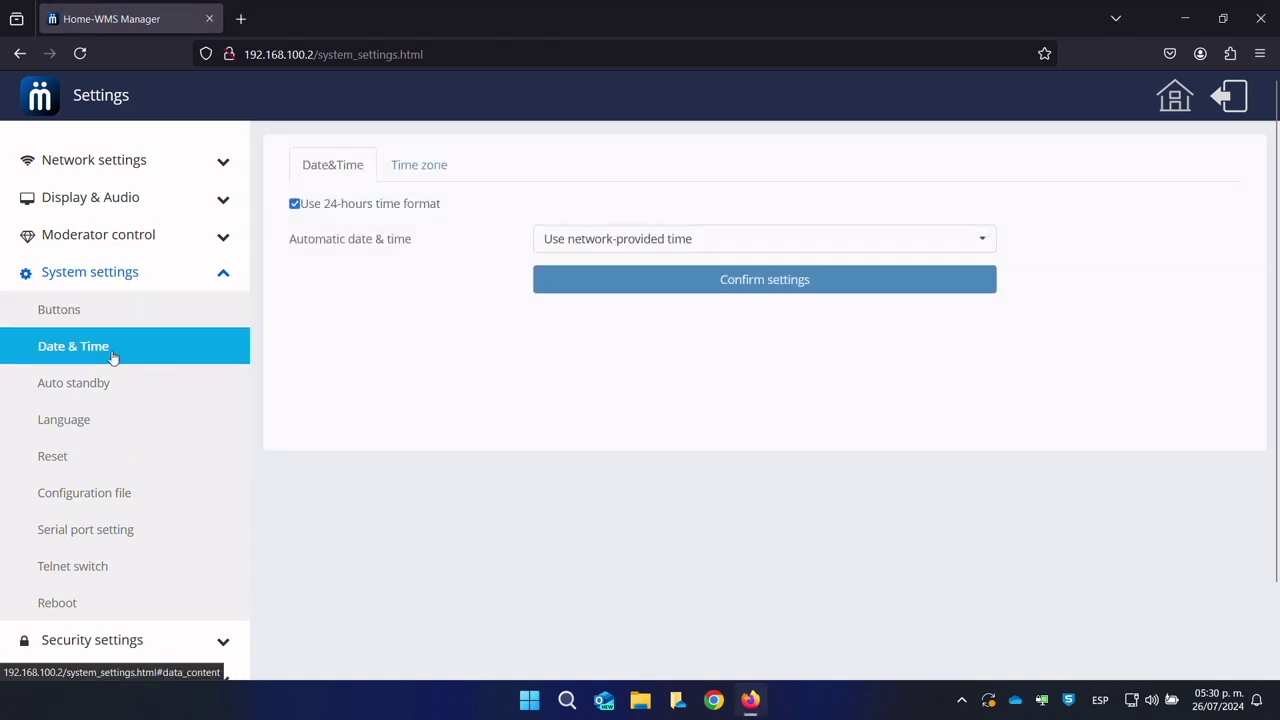
pyautogui.click(687, 242)
pyautogui.click(364, 220)
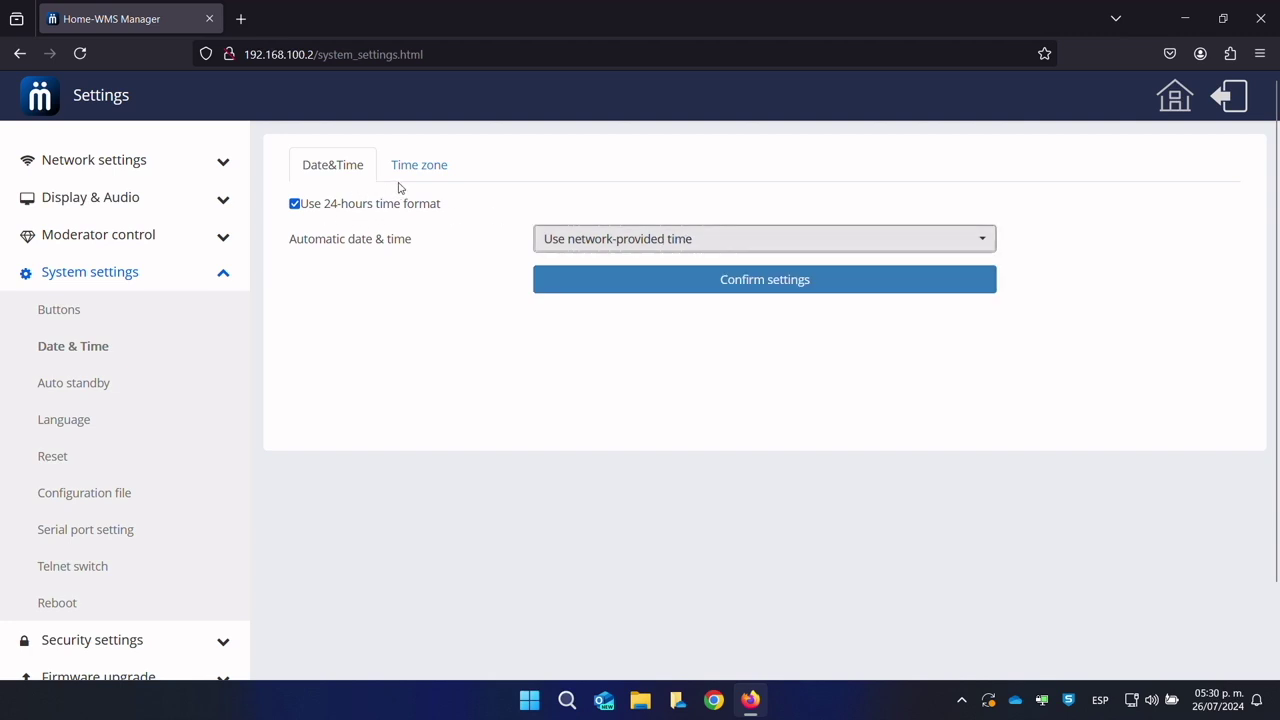
pyautogui.click(403, 180)
pyautogui.click(621, 217)
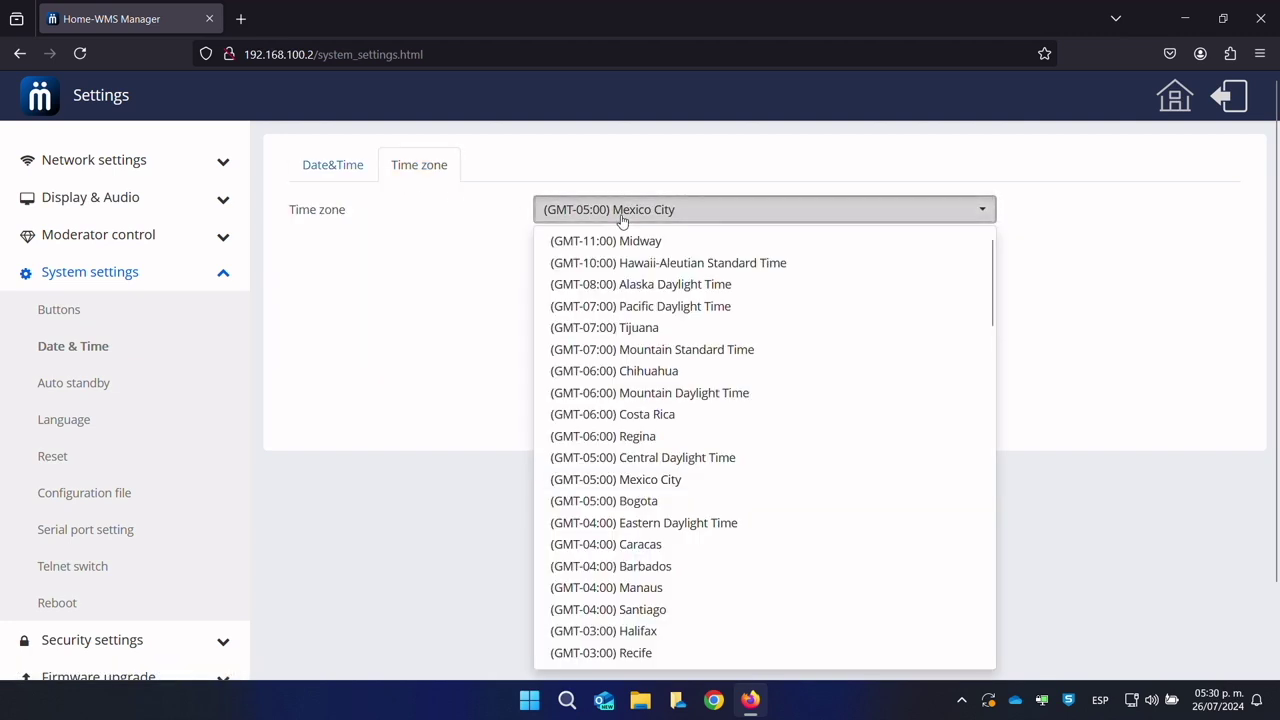
pyautogui.click(621, 217)
# Step: Keep auto standby at Never and review the start screen language choices
pyautogui.click(94, 380)
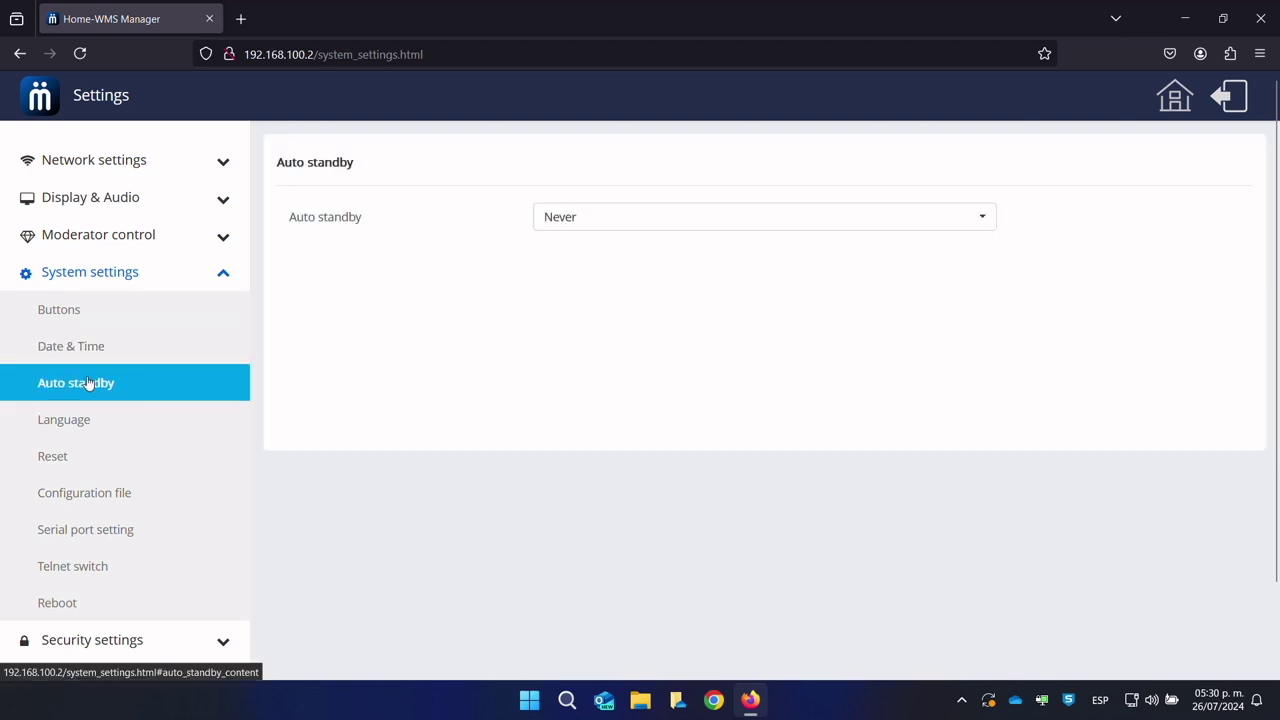
pyautogui.click(638, 219)
pyautogui.click(638, 219)
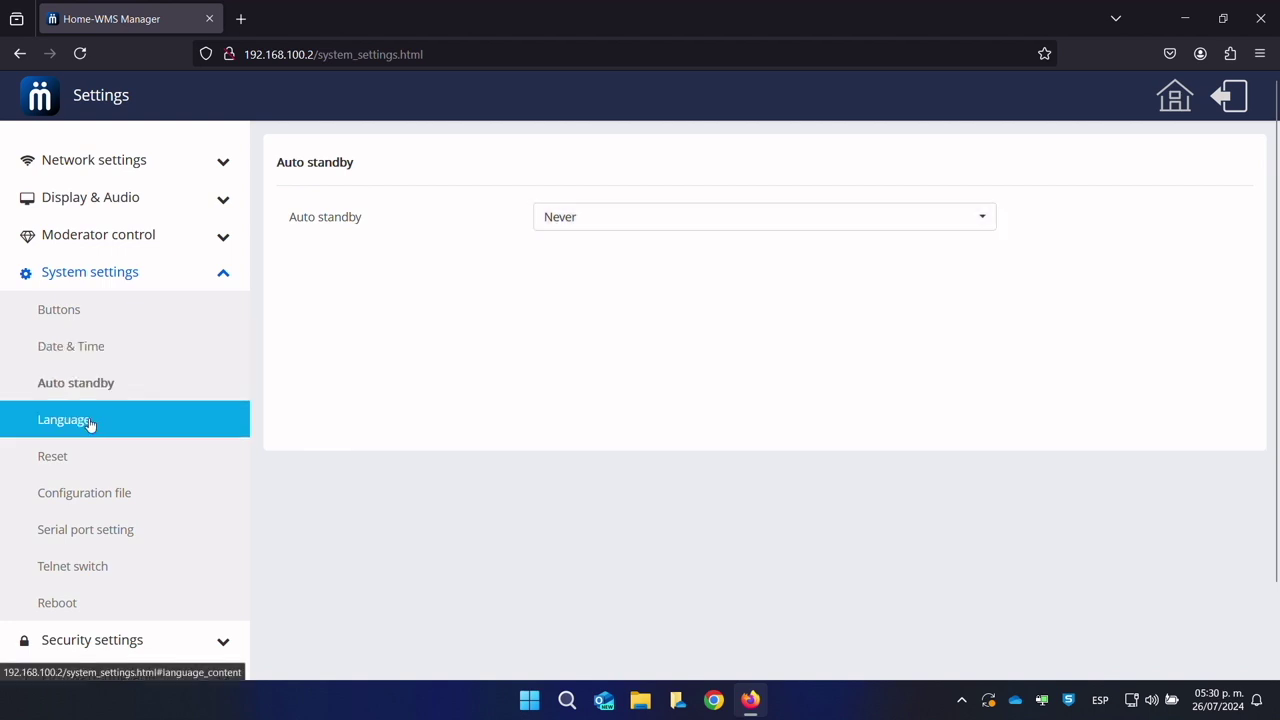
pyautogui.click(86, 421)
pyautogui.click(678, 217)
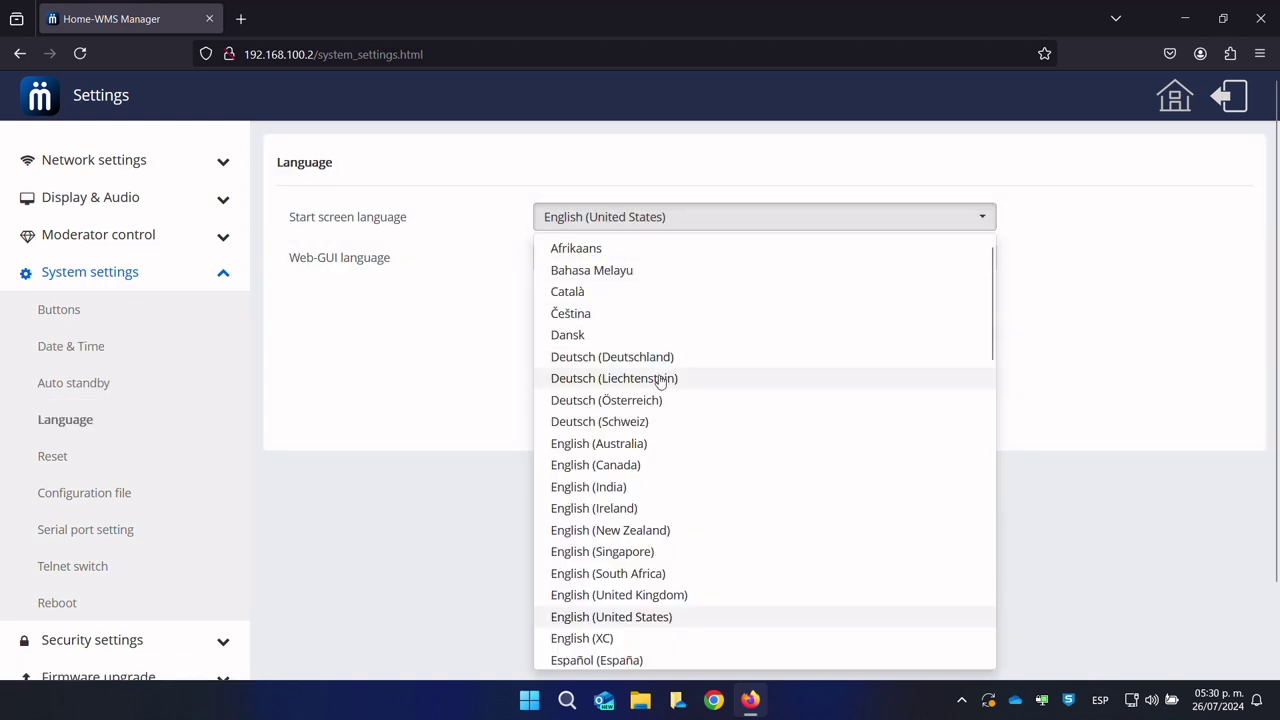
pyautogui.scroll(-3, 680, 374)
pyautogui.click(55, 456)
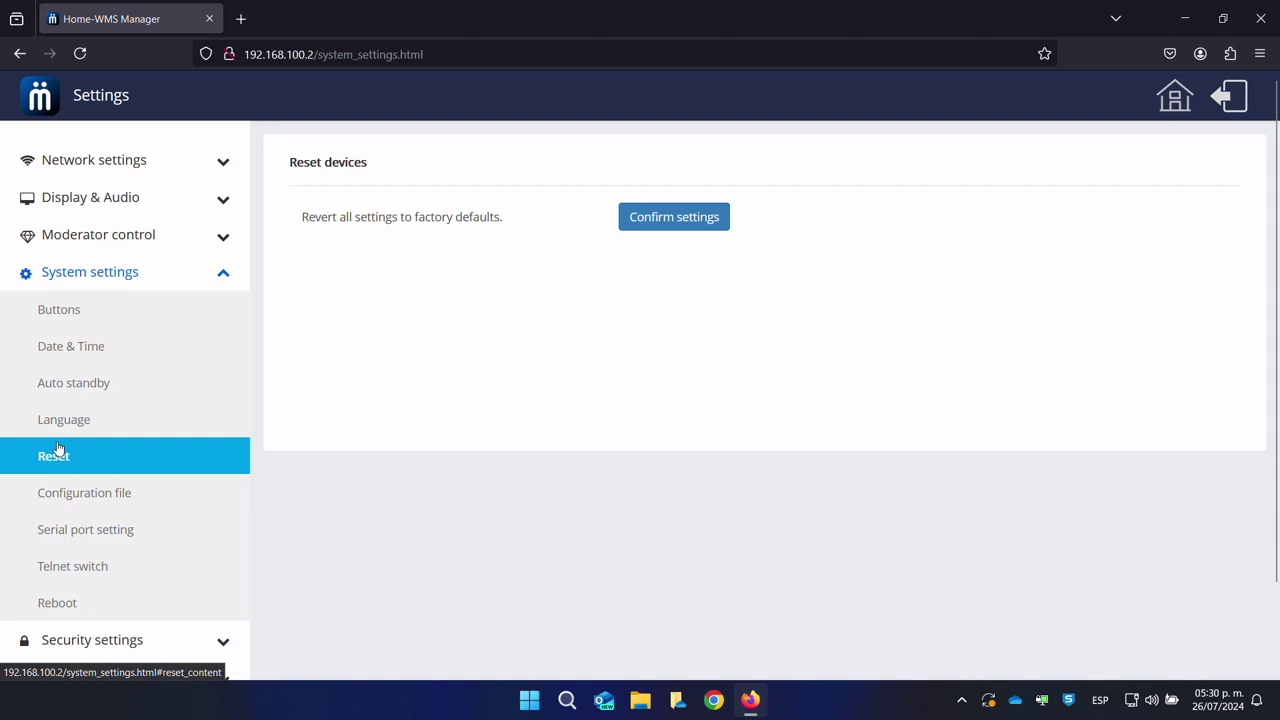
# Step: Show the Download configuration tab on the Configuration file page
pyautogui.click(75, 493)
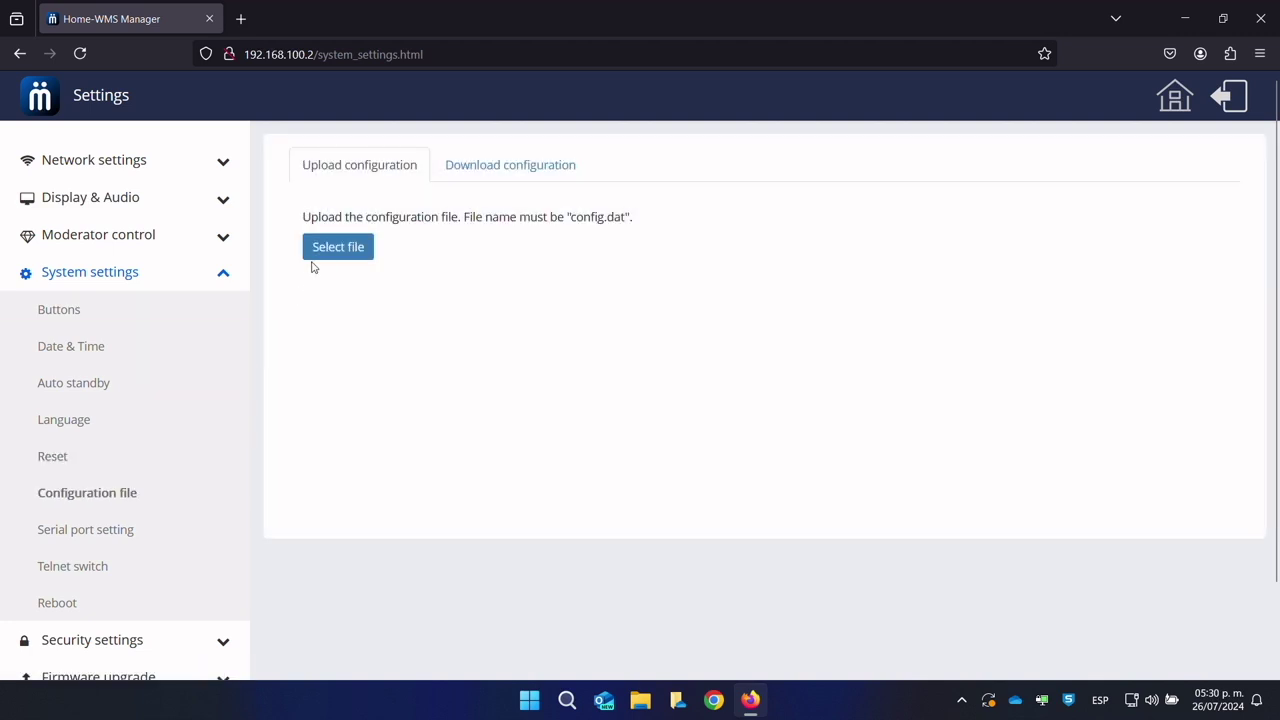
pyautogui.moveTo(310, 217); pyautogui.dragTo(649, 219)
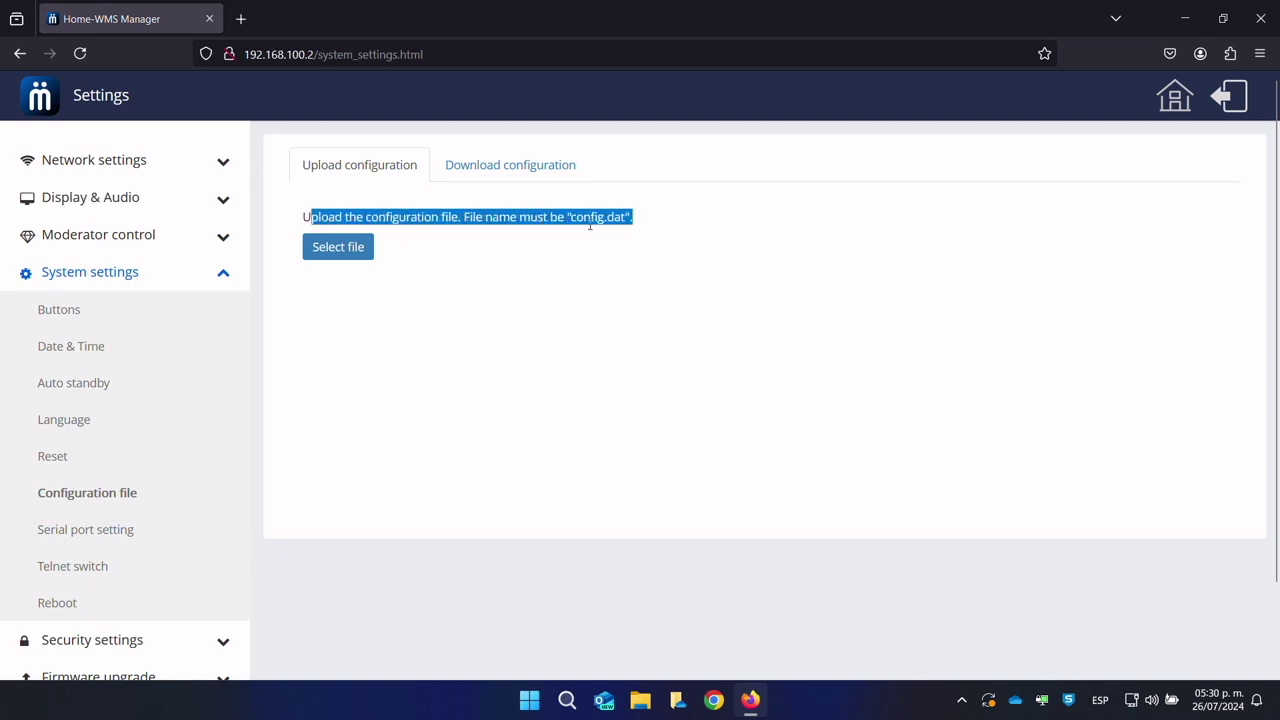
pyautogui.click(495, 172)
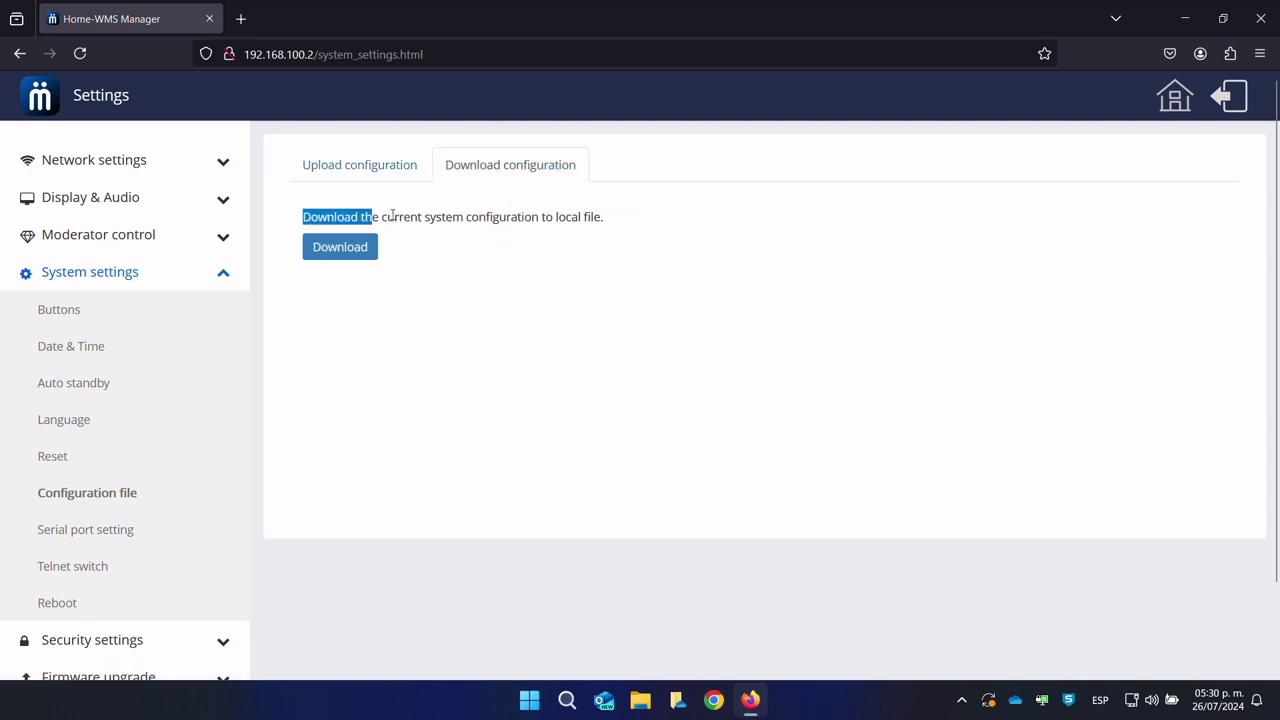
pyautogui.click(628, 216)
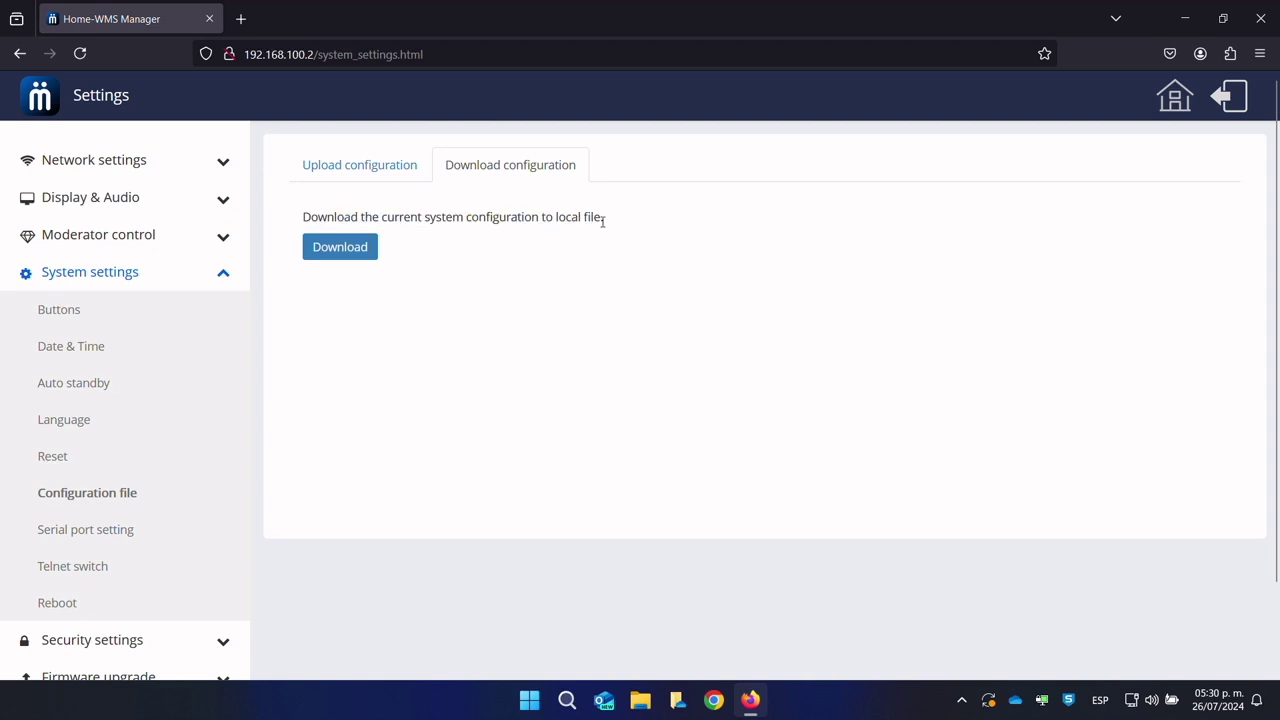
pyautogui.scroll(-2, 155, 470)
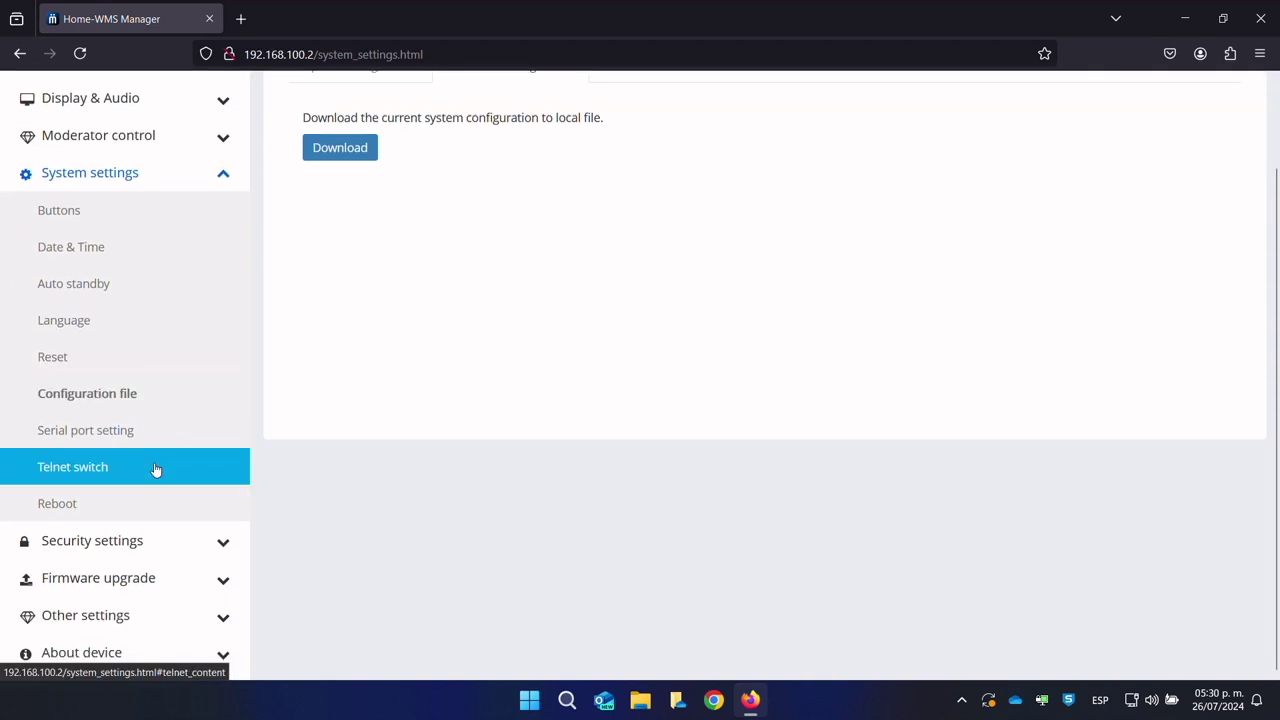
# Step: Keep the serial port enabled and set its function to Uart function commander
pyautogui.click(114, 437)
pyautogui.scroll(2, 269, 404)
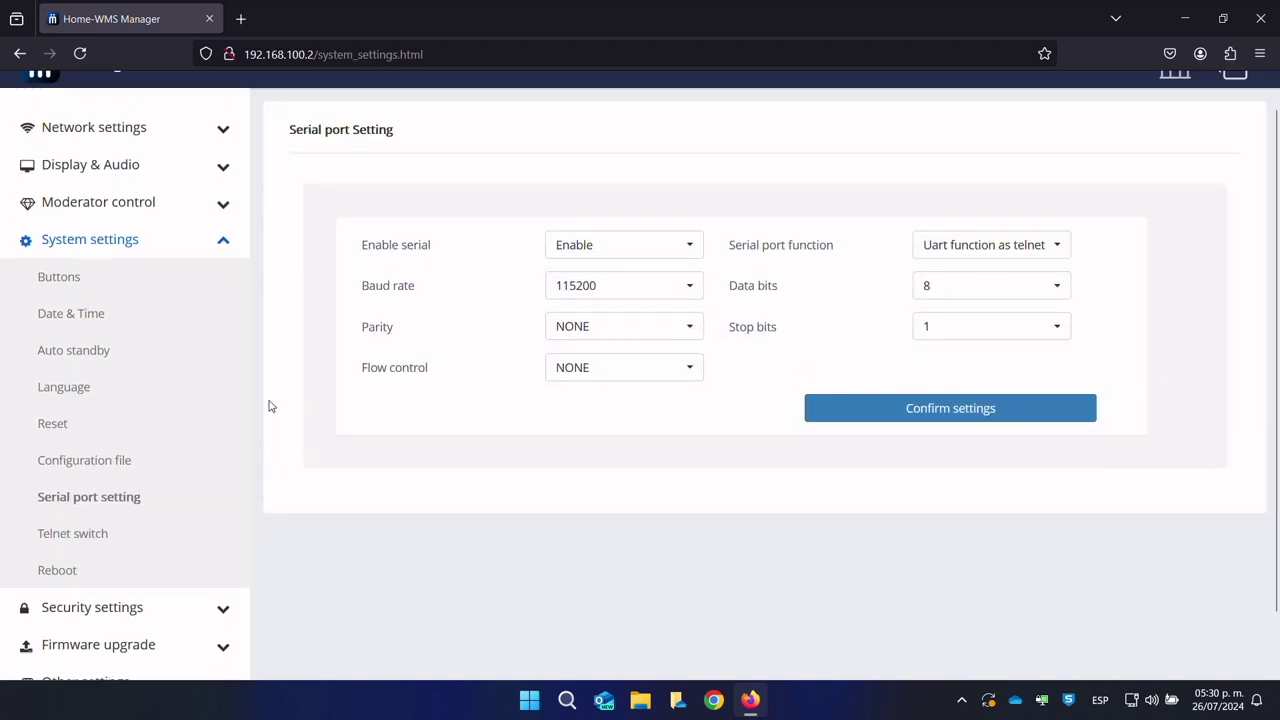
pyautogui.click(660, 288)
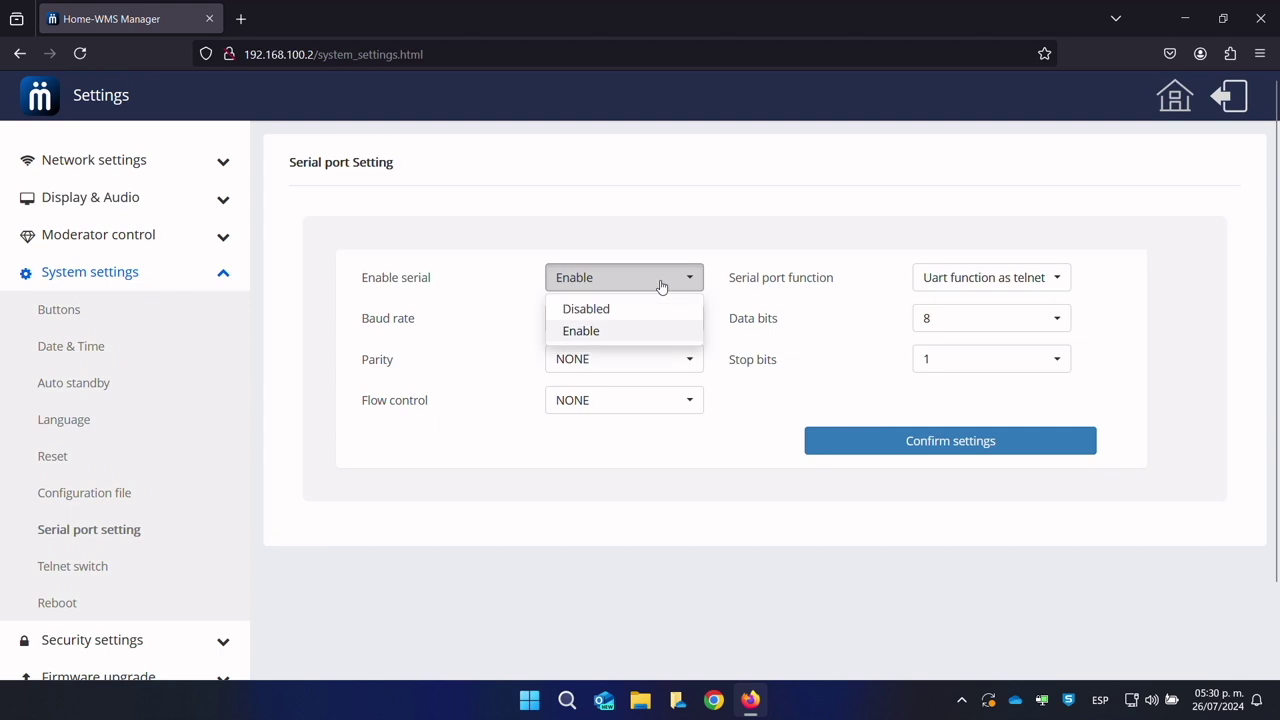
pyautogui.click(638, 308)
pyautogui.click(648, 286)
pyautogui.click(634, 328)
pyautogui.click(966, 279)
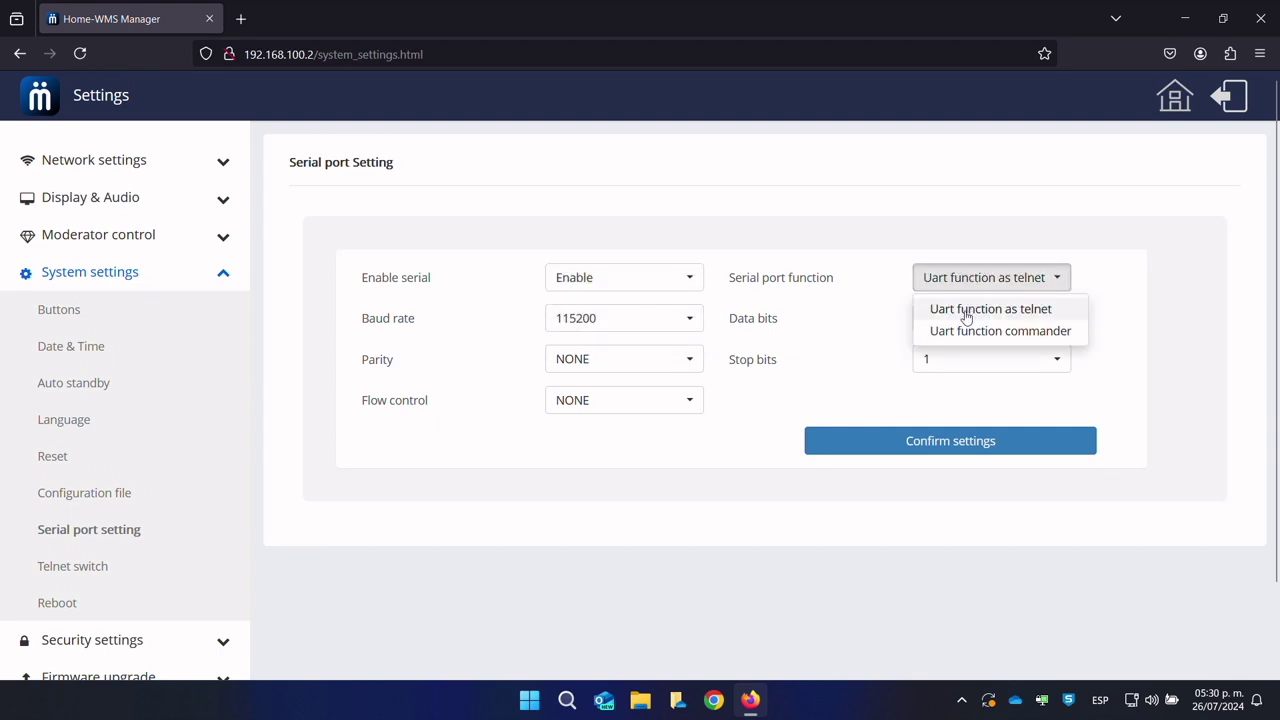
pyautogui.click(970, 331)
pyautogui.scroll(-3, 770, 386)
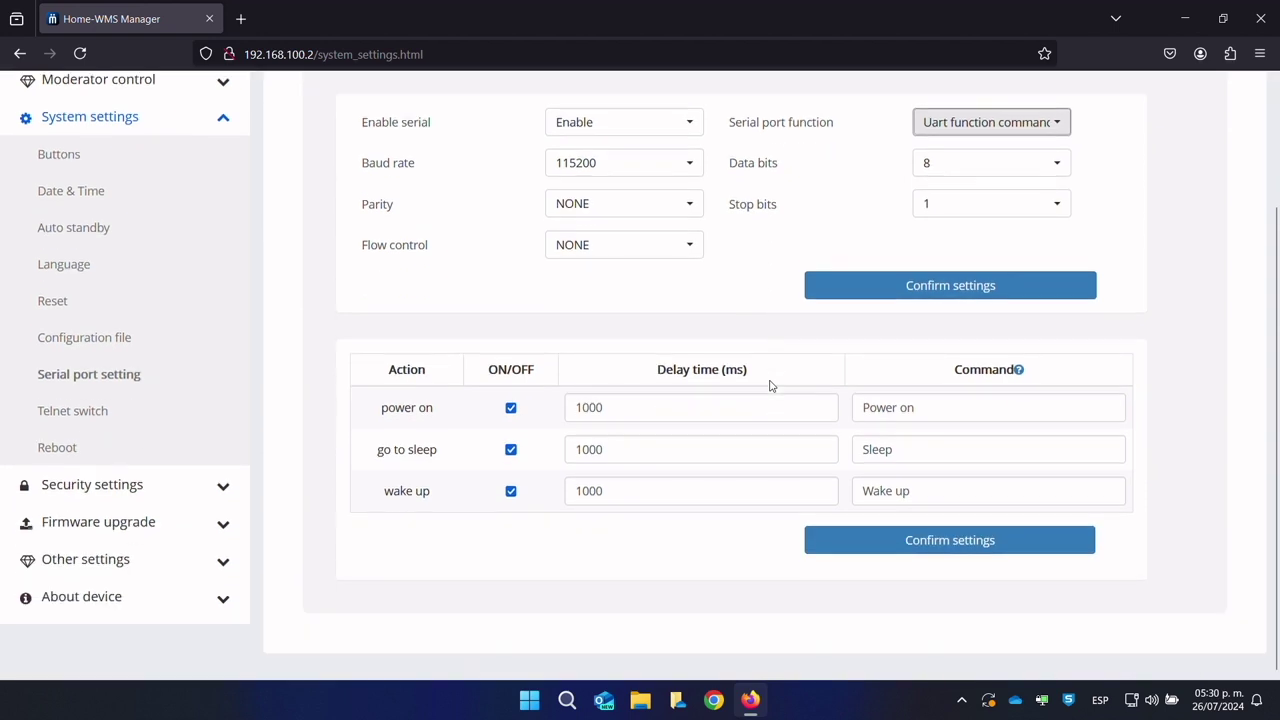
# Step: Enable telnet access, then bring up the scheduled reboot settings
pyautogui.click(94, 420)
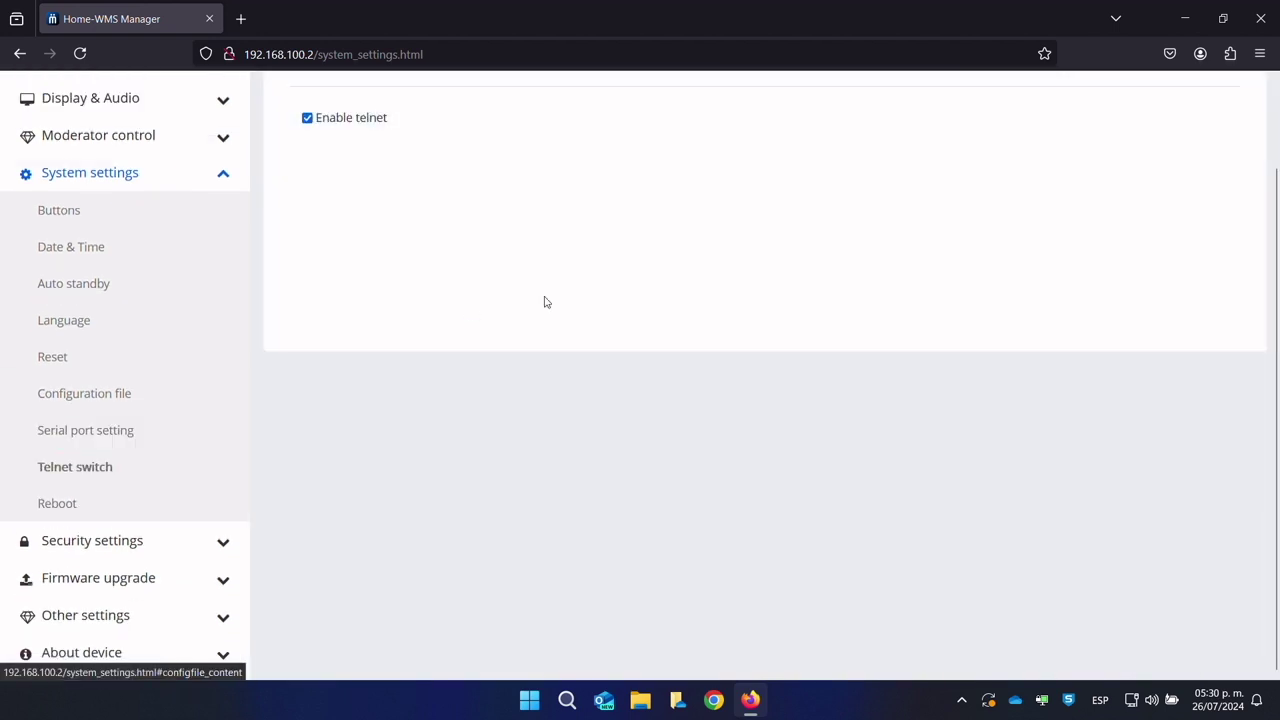
pyautogui.scroll(2, 309, 180)
pyautogui.click(307, 206)
pyautogui.click(91, 592)
pyautogui.scroll(-2, 468, 325)
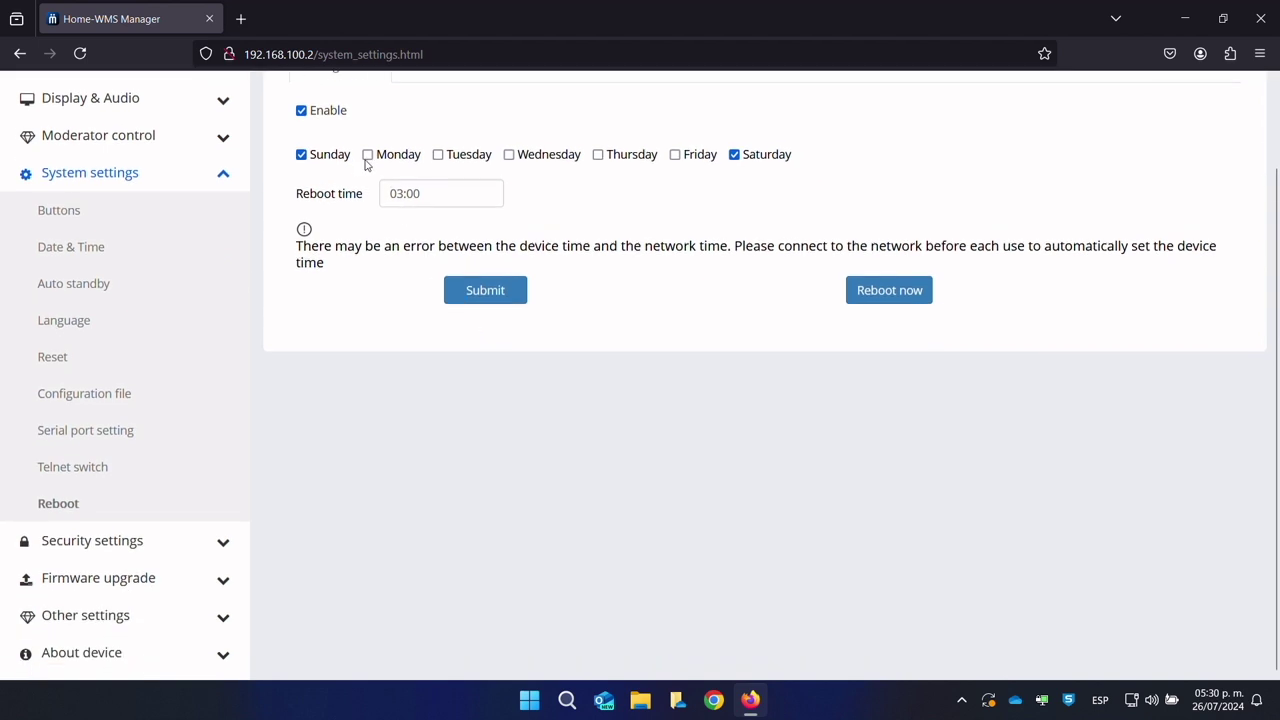
# Step: Switch the security level to Customize in the security settings
pyautogui.click(155, 545)
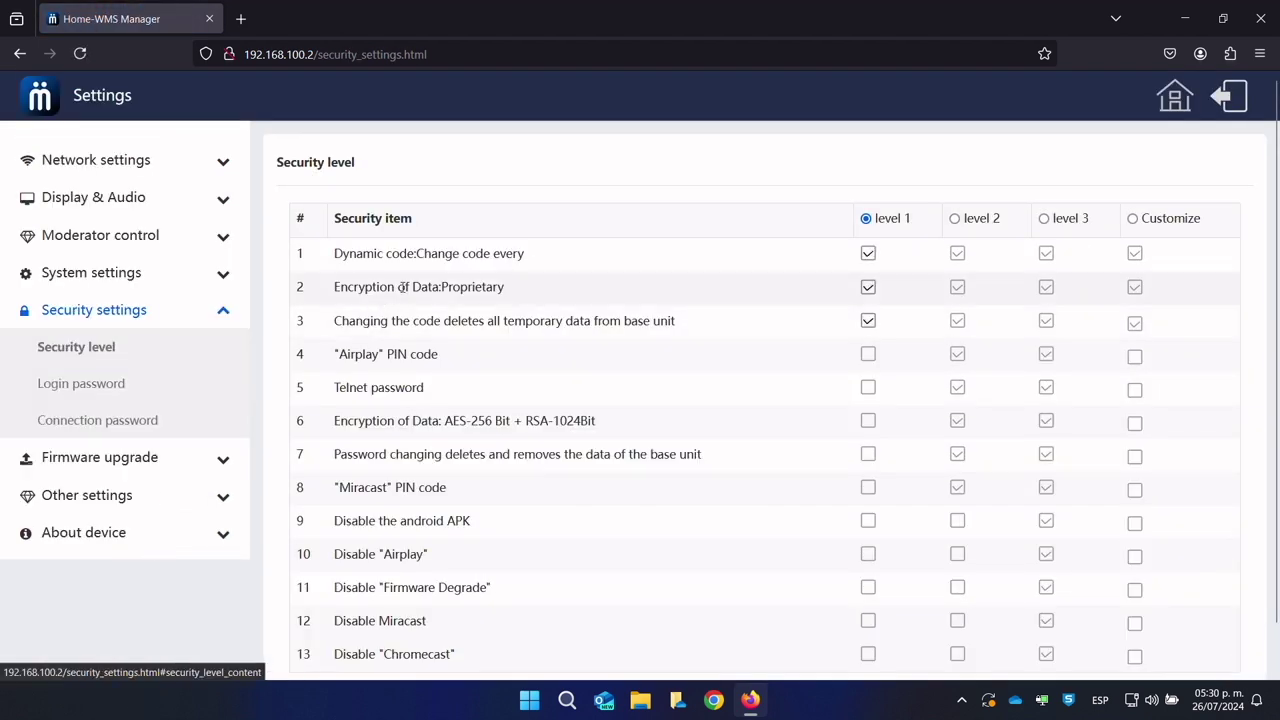
pyautogui.click(955, 220)
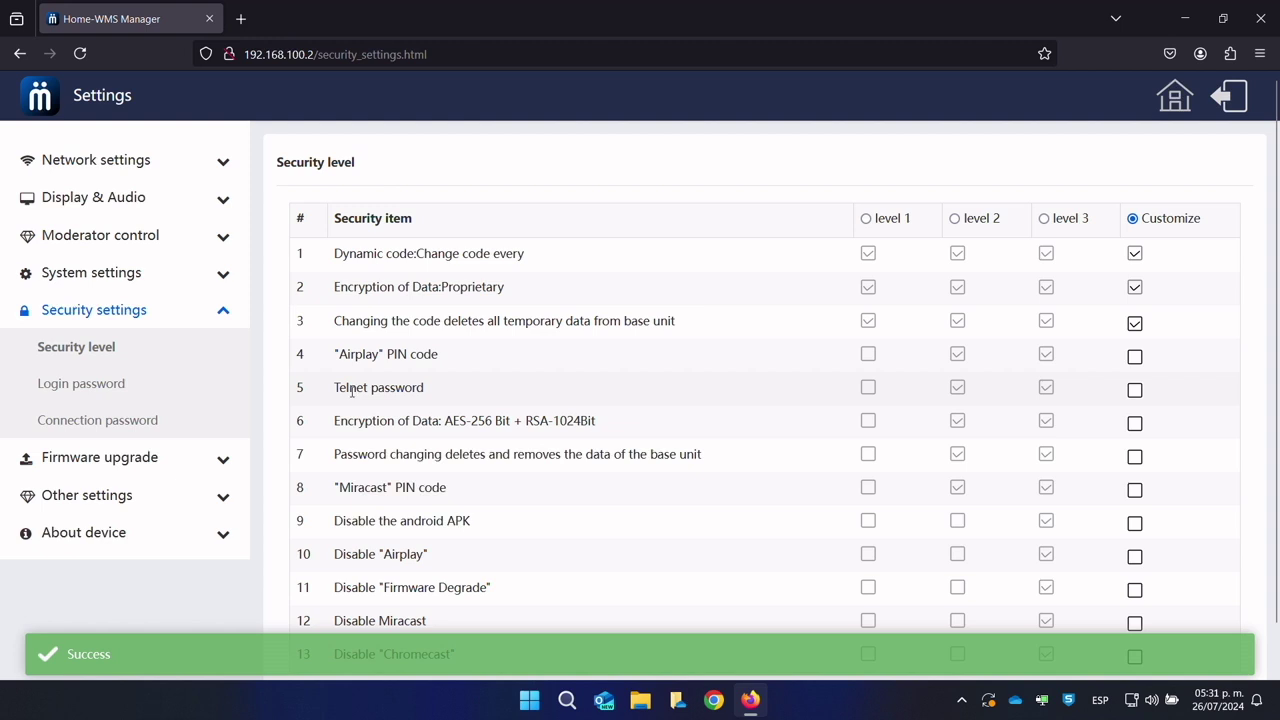
pyautogui.moveTo(347, 388); pyautogui.dragTo(434, 396)
pyautogui.click(366, 419)
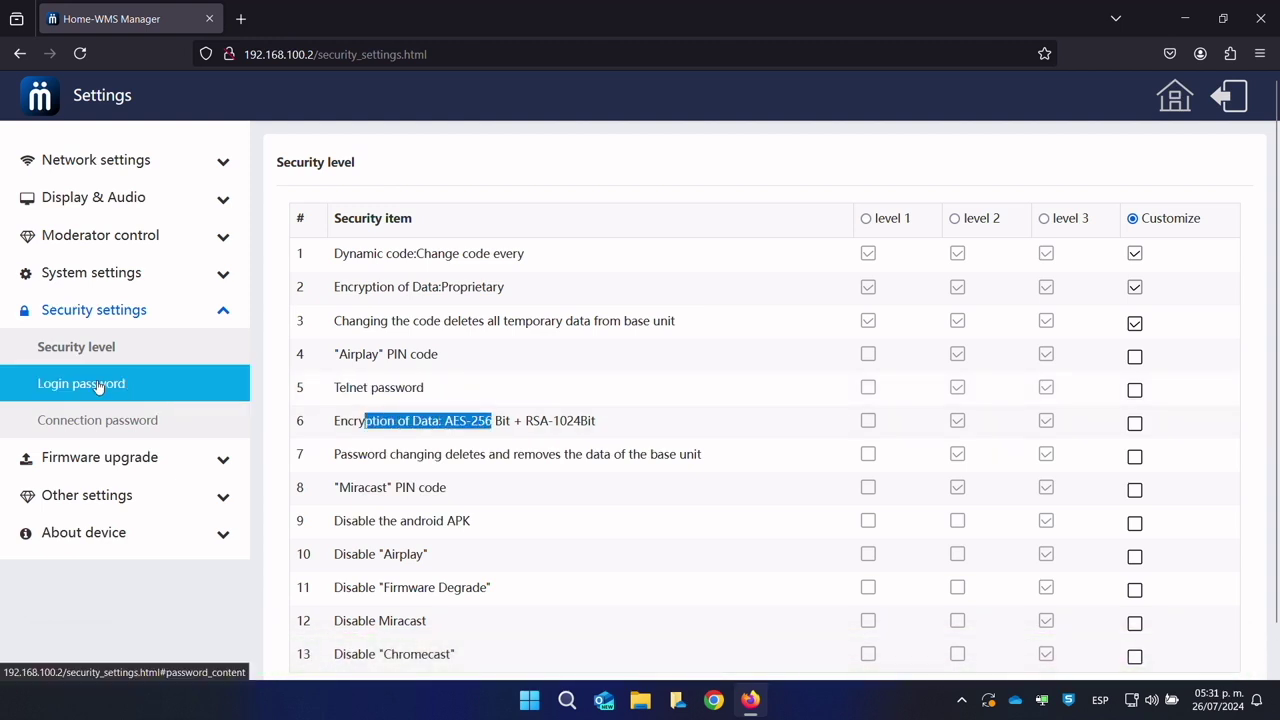
pyautogui.click(97, 385)
pyautogui.click(98, 352)
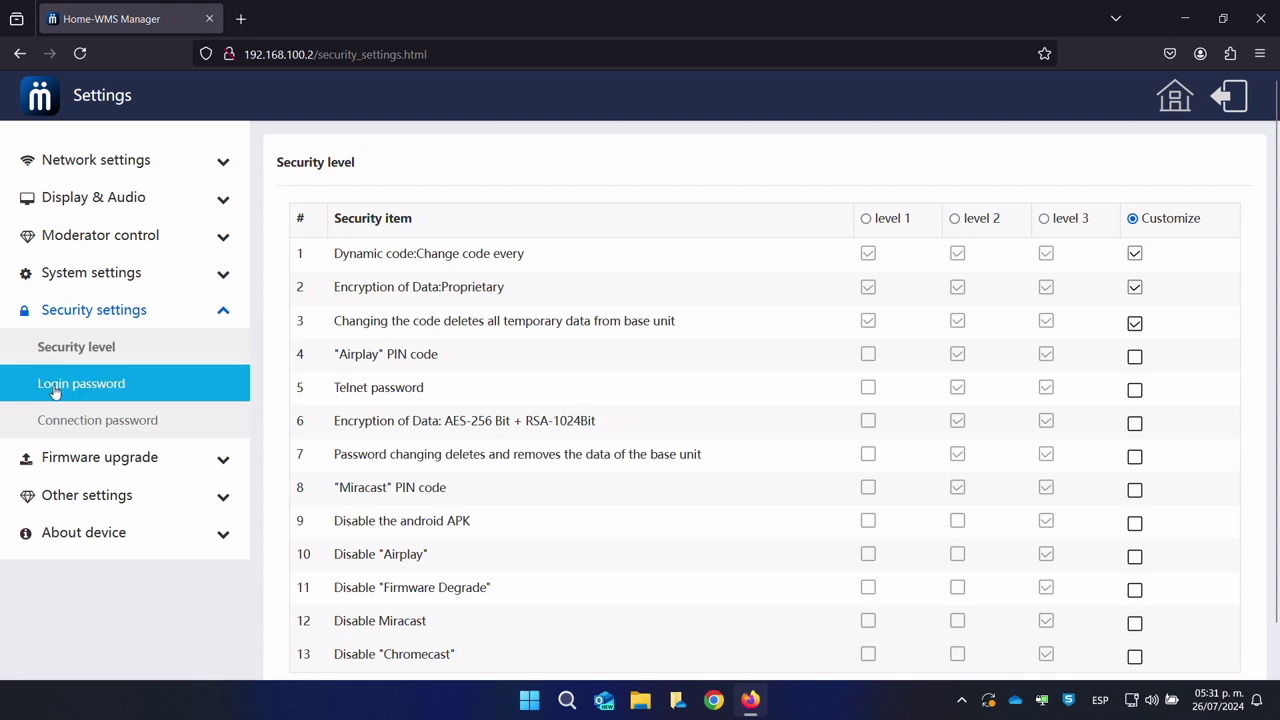
# Step: Keep the connection password at 8 digits and confirm automatic firmware upgrading is ticked
pyautogui.click(90, 385)
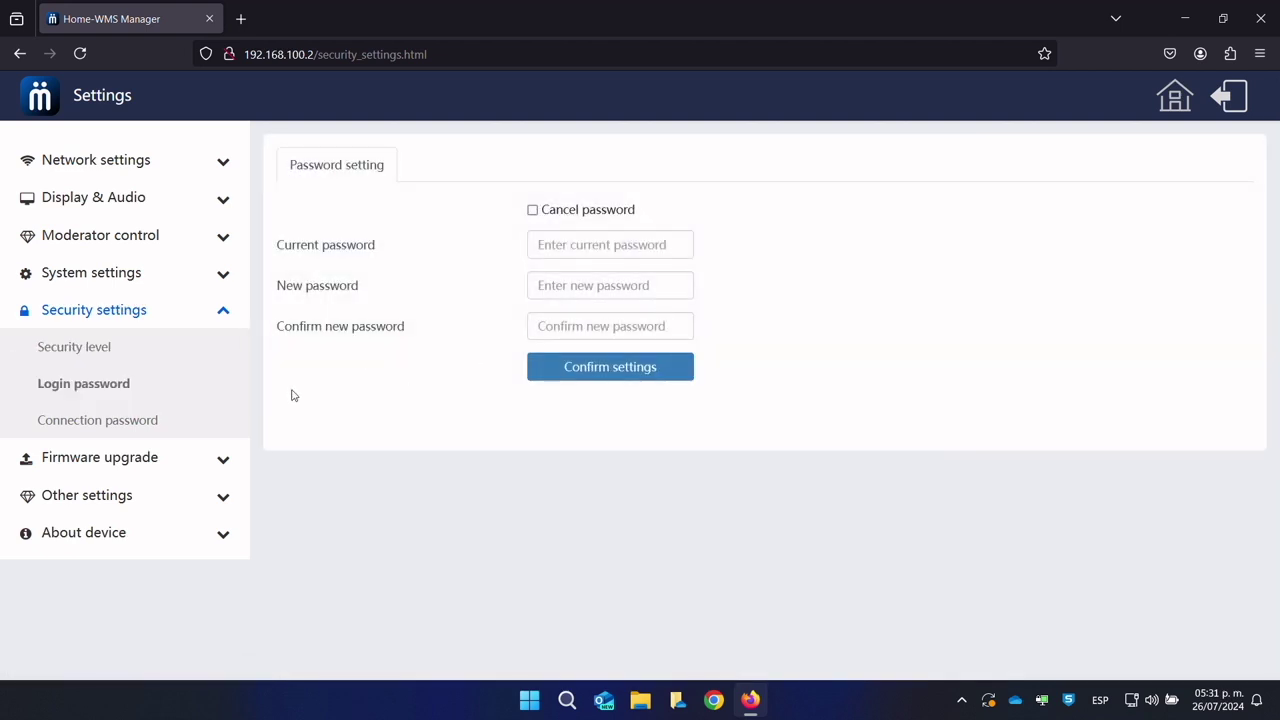
pyautogui.click(145, 425)
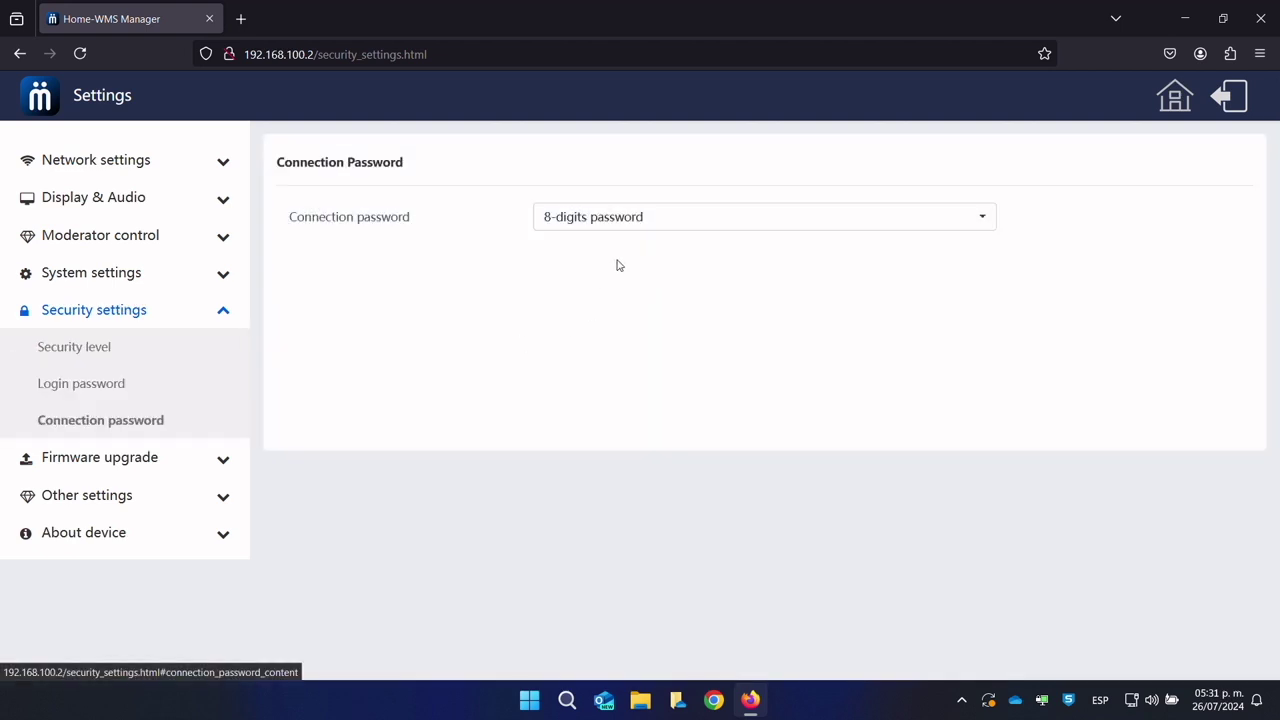
pyautogui.click(640, 226)
pyautogui.click(633, 250)
pyautogui.click(635, 220)
pyautogui.click(623, 270)
pyautogui.click(146, 455)
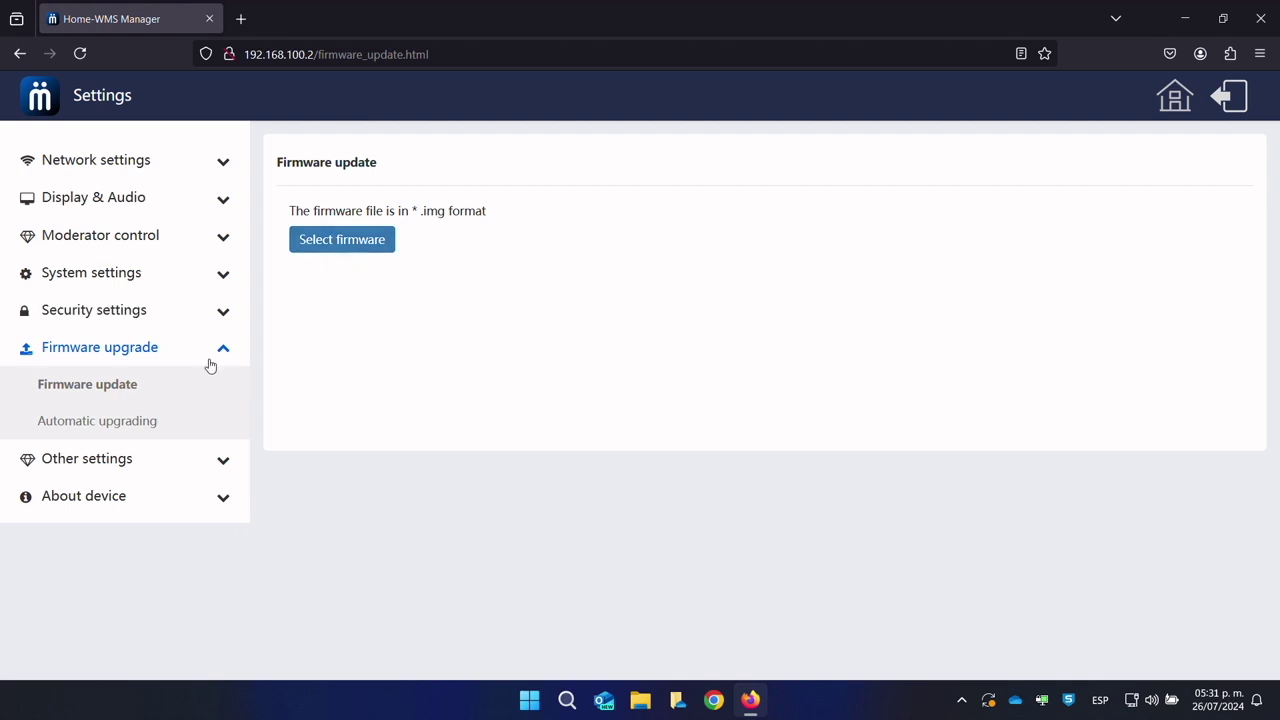
pyautogui.click(143, 420)
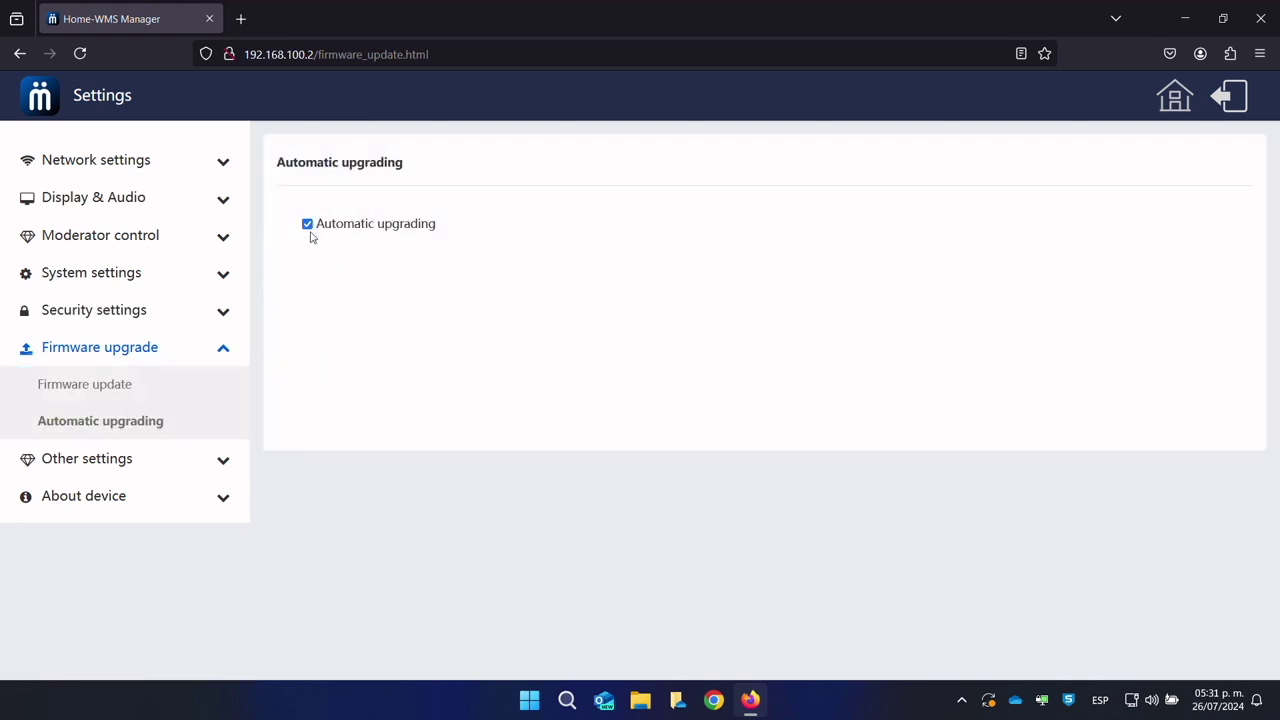
# Step: Leave Auto create launcher set to Enable
pyautogui.click(136, 462)
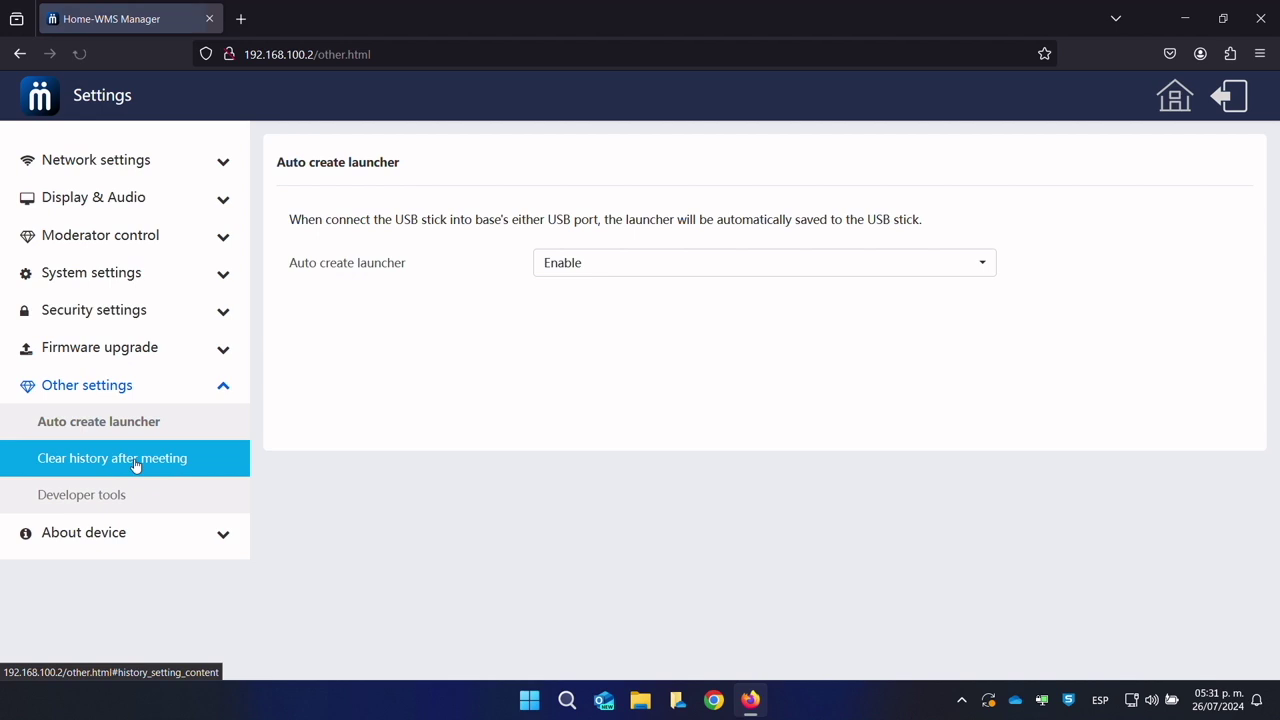
pyautogui.click(672, 262)
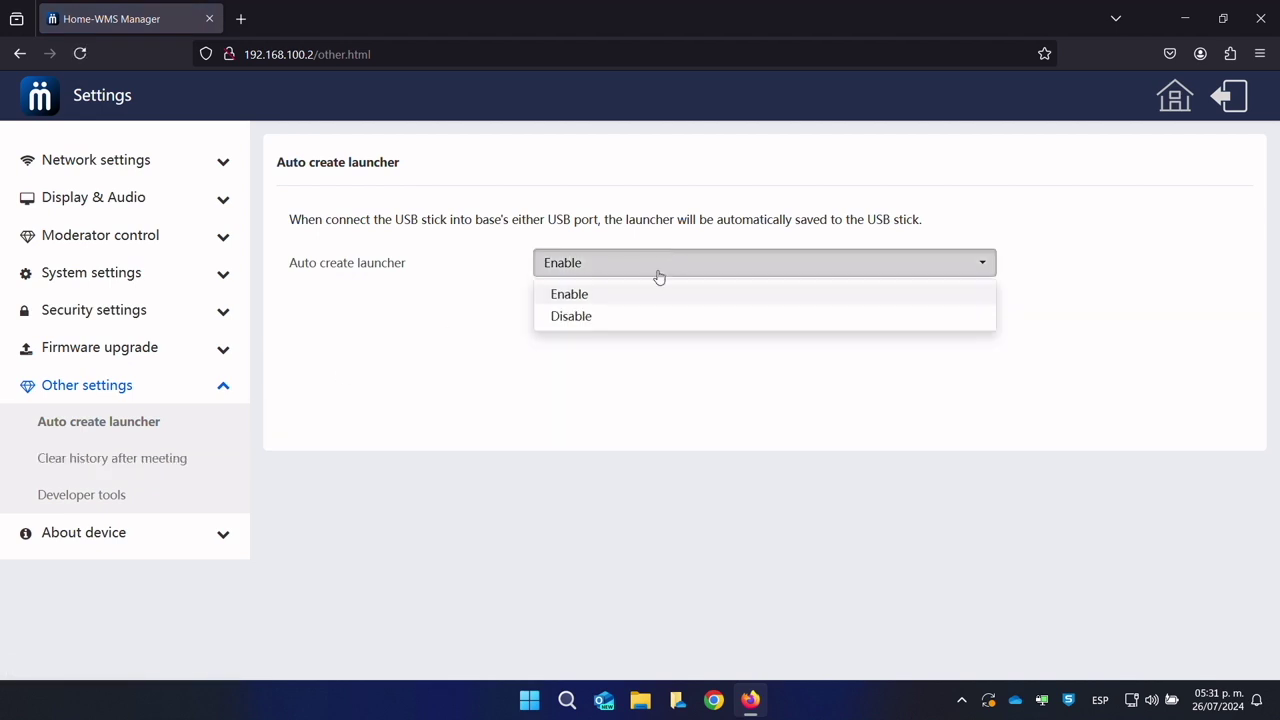
pyautogui.click(591, 315)
pyautogui.click(597, 274)
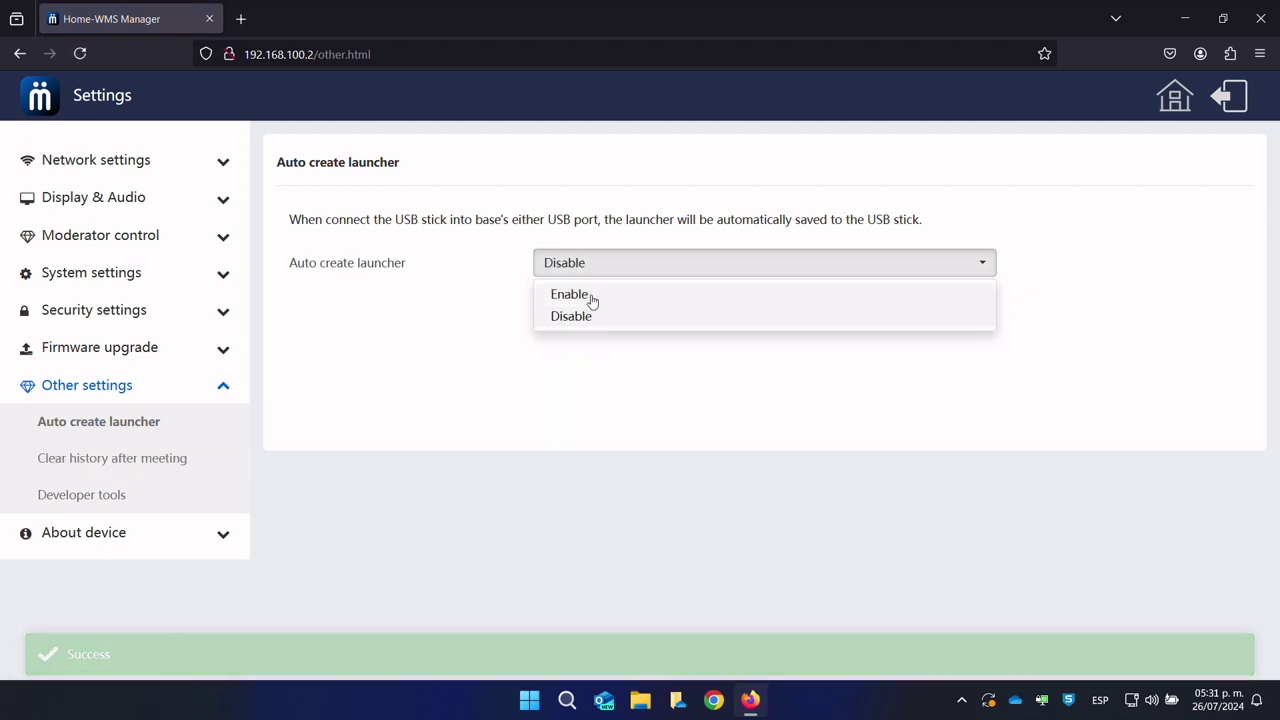
pyautogui.click(590, 296)
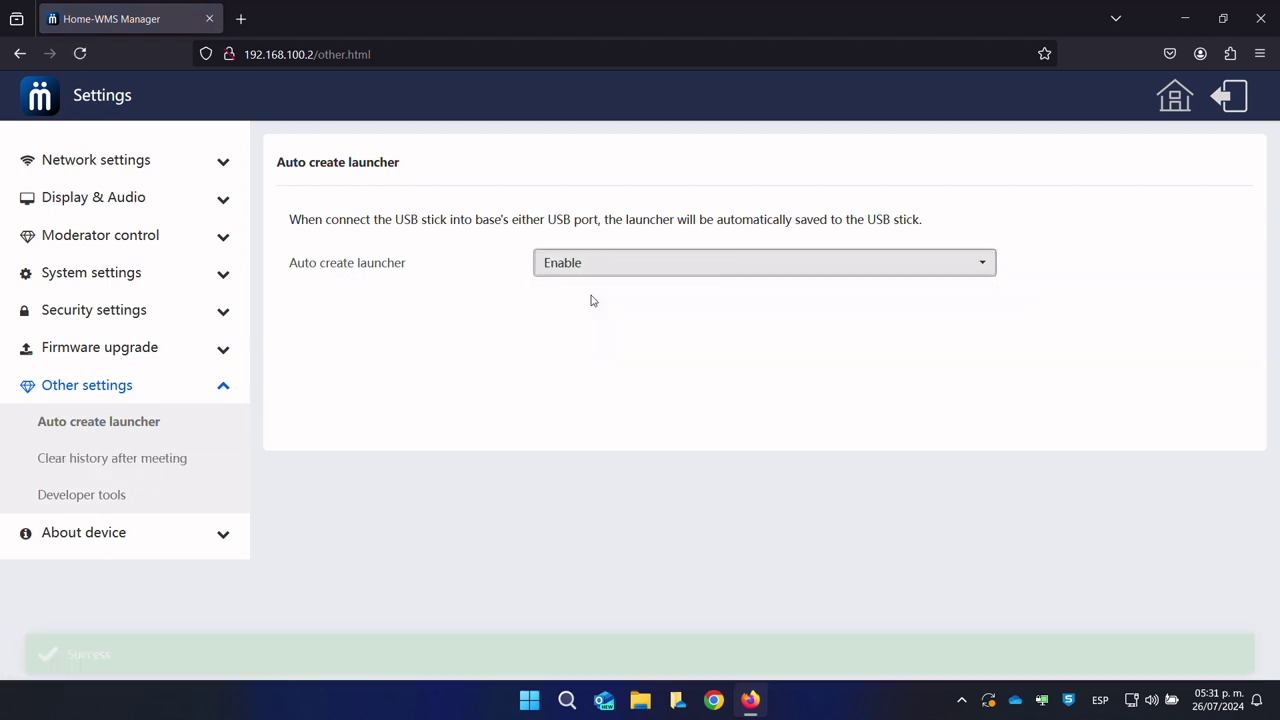
# Step: Set Clear history after meeting to Decide by user, then bring up Developer tools
pyautogui.click(153, 468)
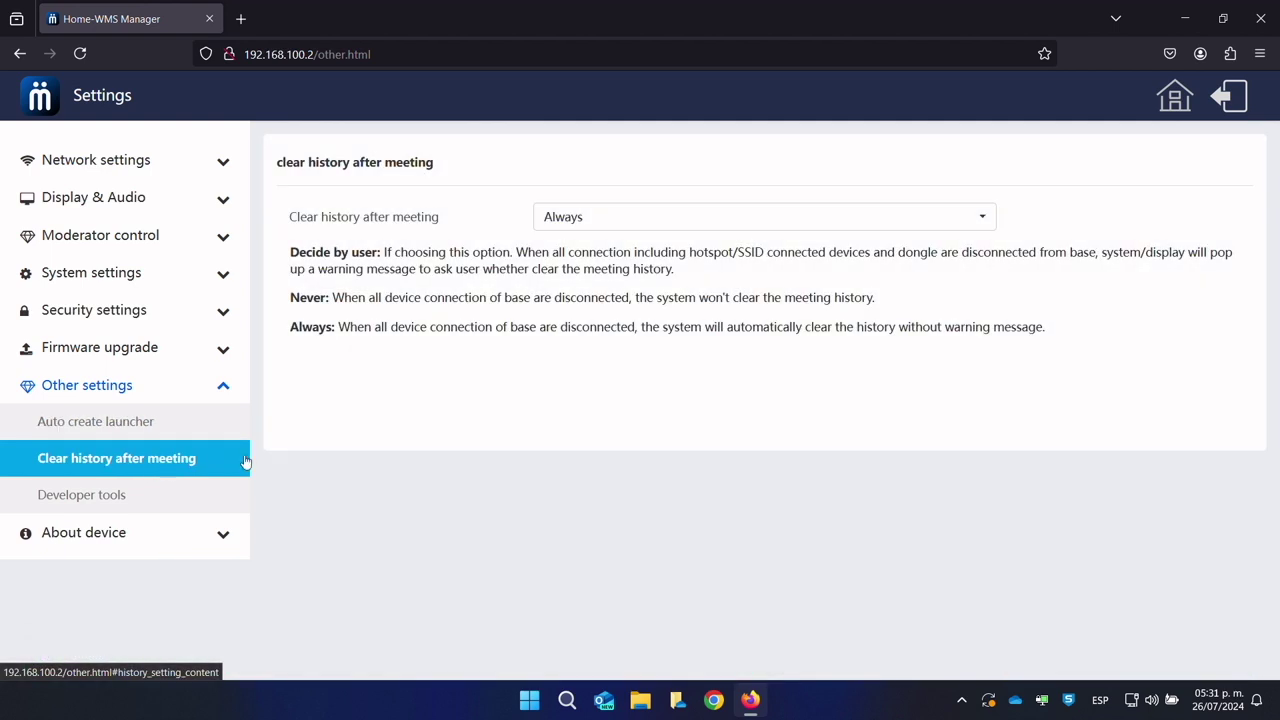
pyautogui.click(621, 225)
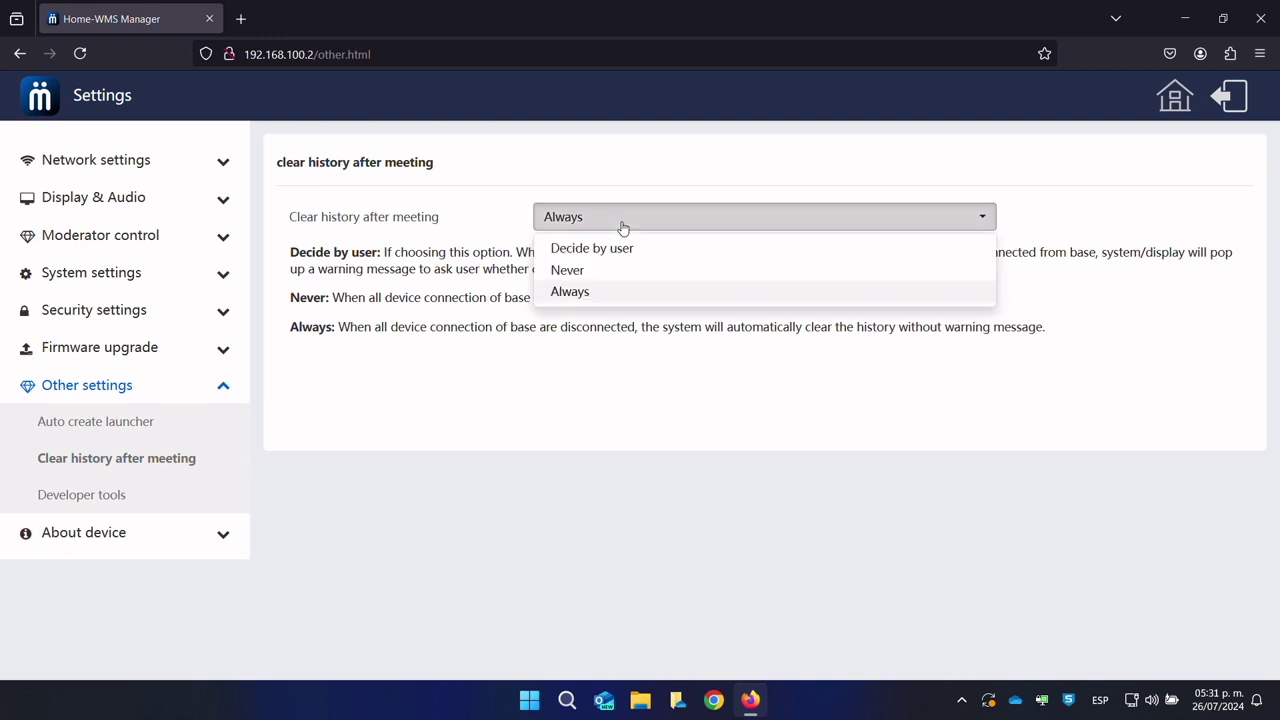
pyautogui.click(600, 268)
pyautogui.click(606, 229)
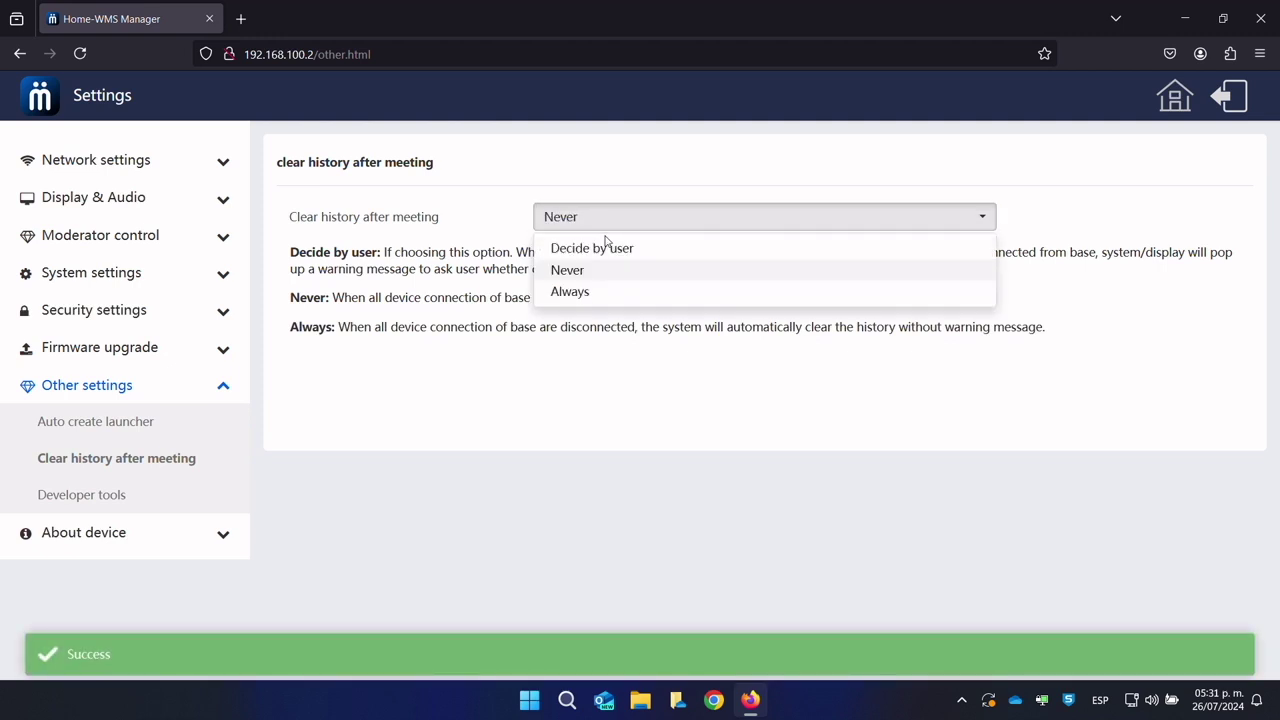
pyautogui.click(604, 247)
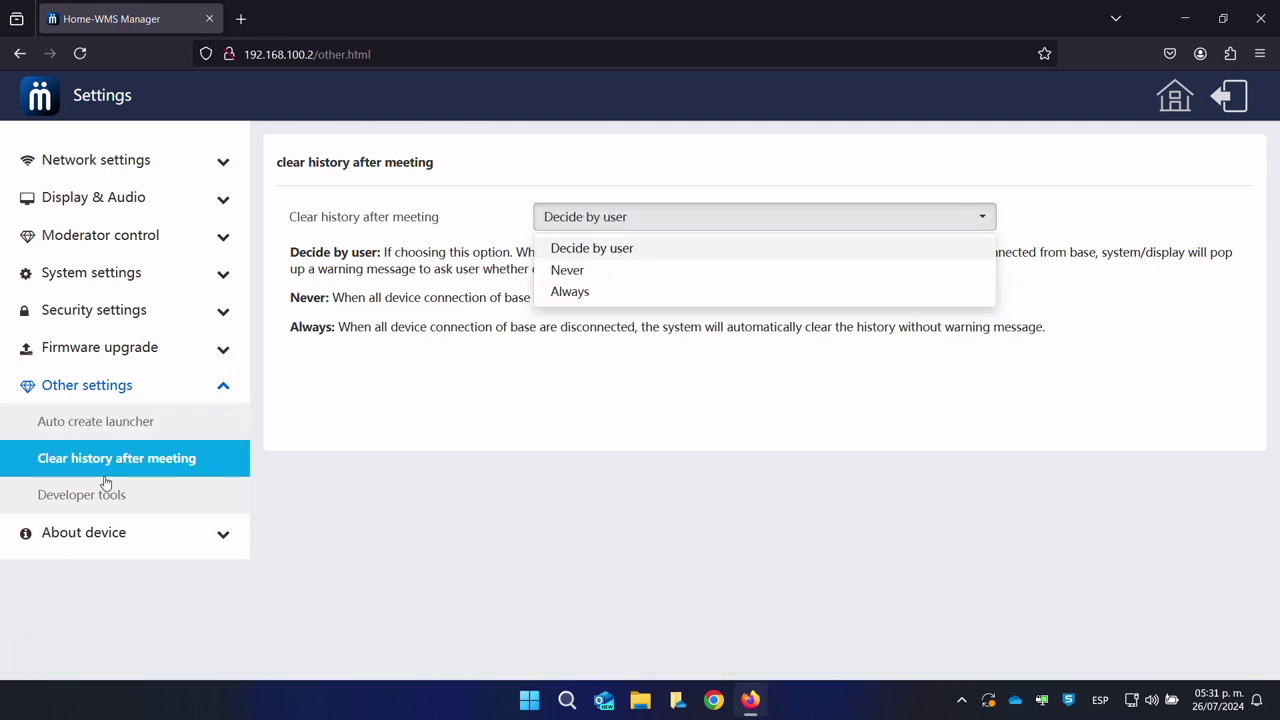
pyautogui.click(120, 494)
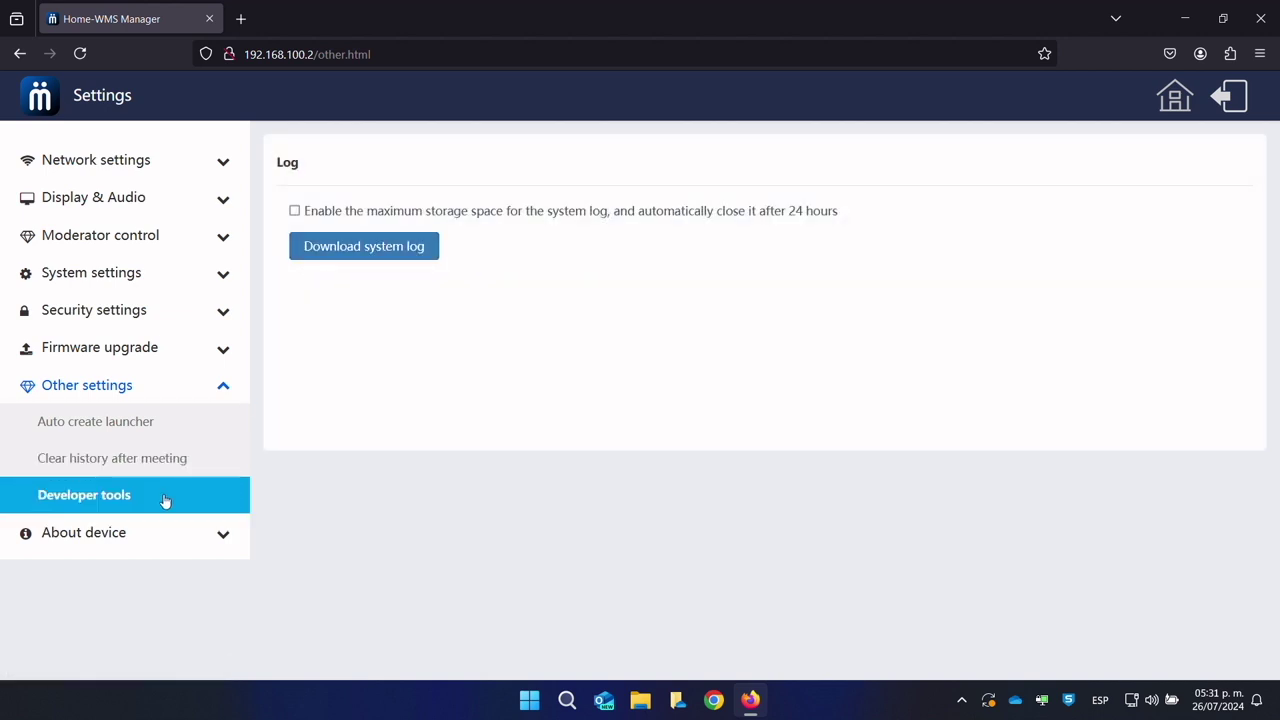
# Step: View About device: model MuxMeet Share Base 2, firmware 3.1.6C.42.M3017, web server 1.21
pyautogui.click(152, 530)
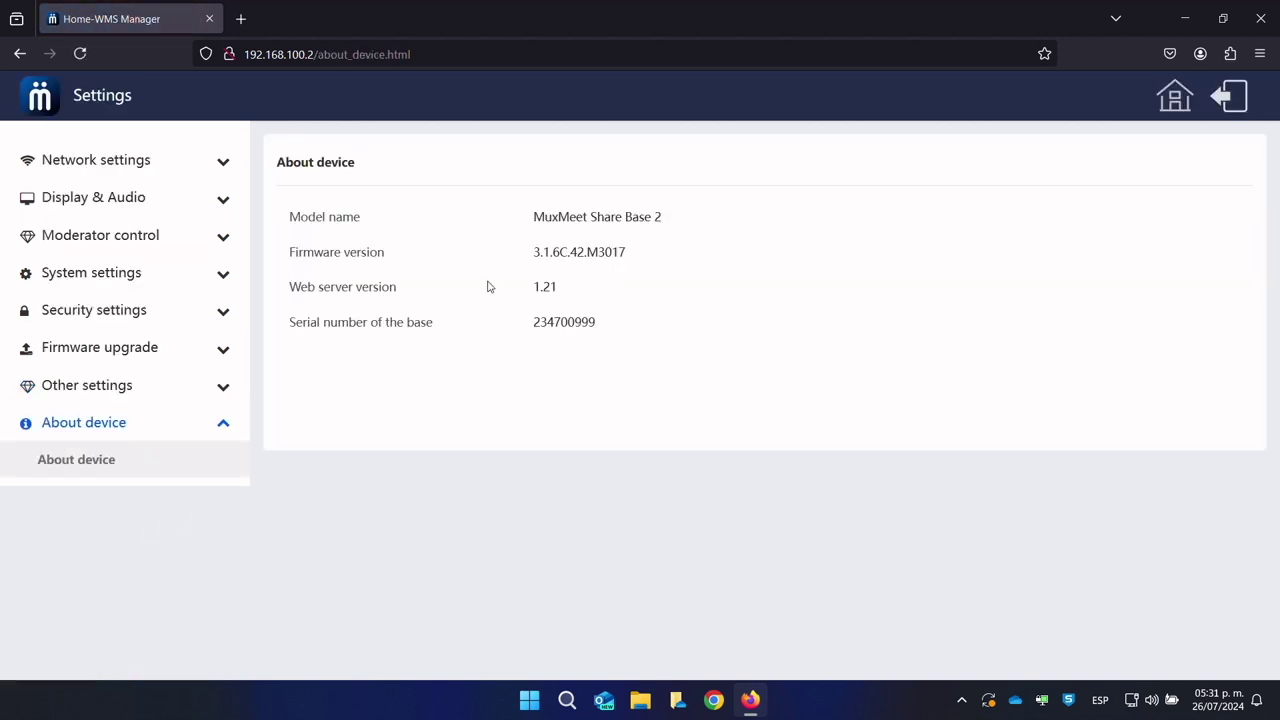